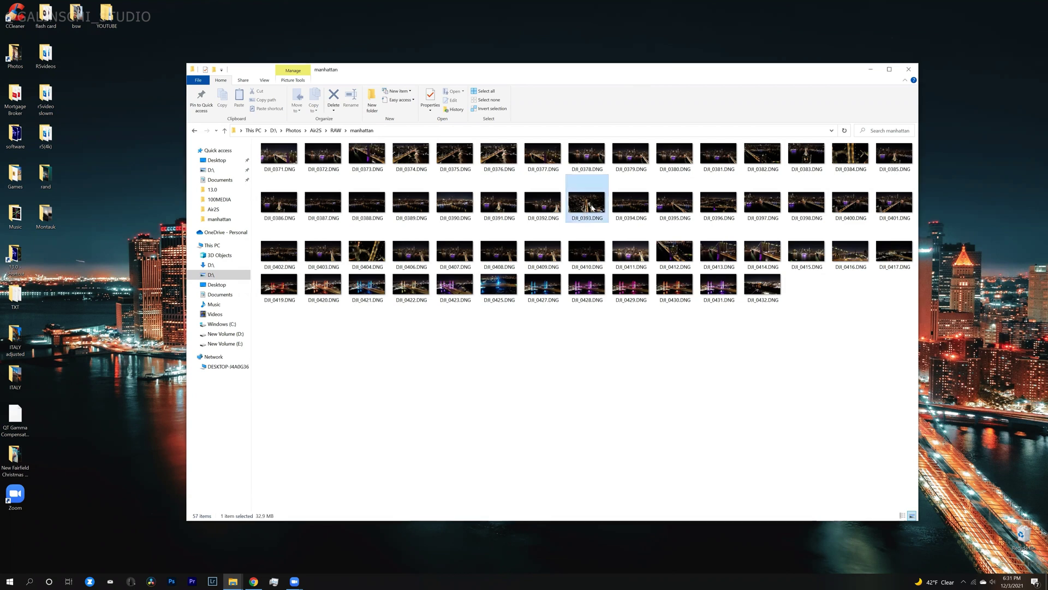
Open the drone photo DJI_0393.DNG from the manhattan folder in Adobe Photoshop 2022.
right_click(592, 207)
mouse_move(675, 247)
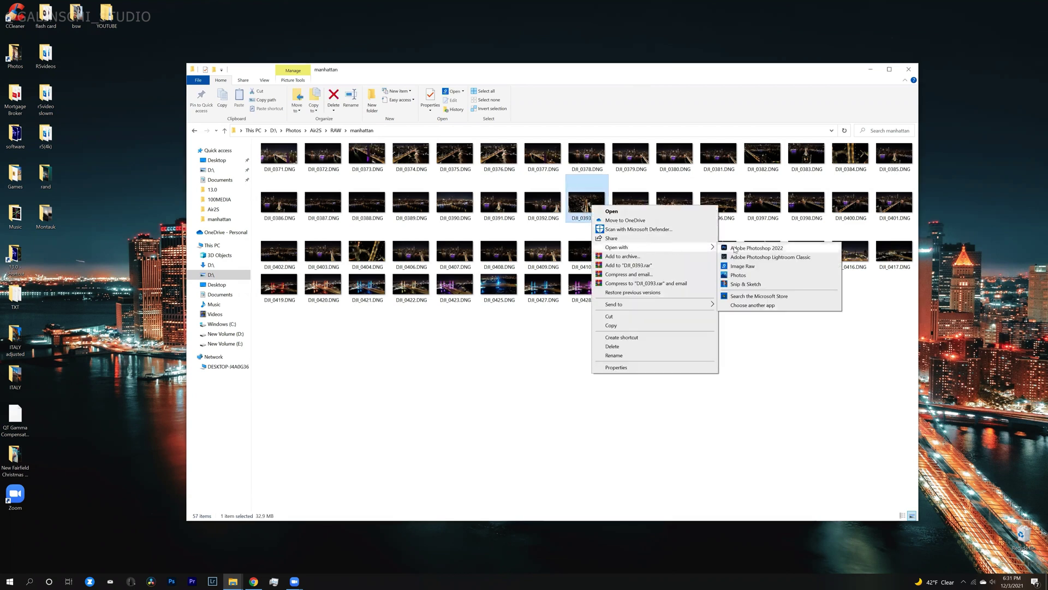
left_click(757, 248)
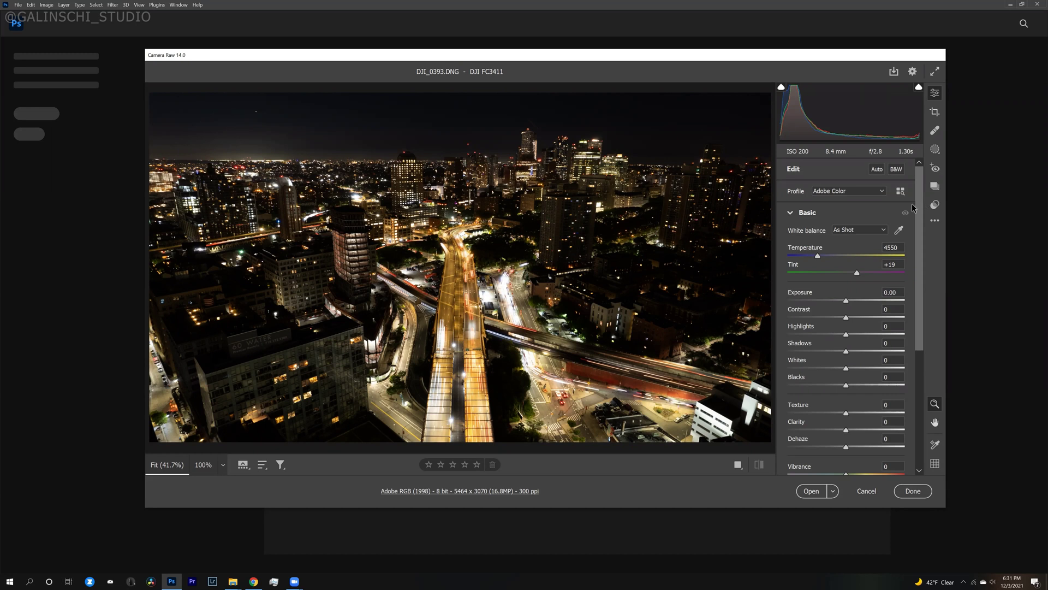
Lower the photo's Highlights to -73, checking the light trails on the road up close.
scroll(856, 266, "down", 2)
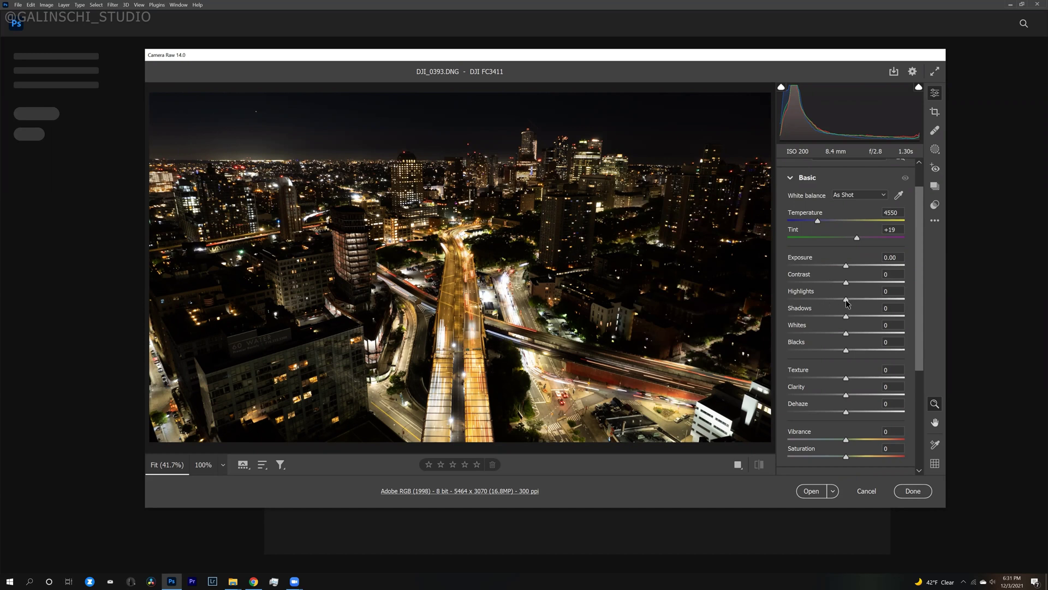
left_click_drag(845, 300, 815, 301)
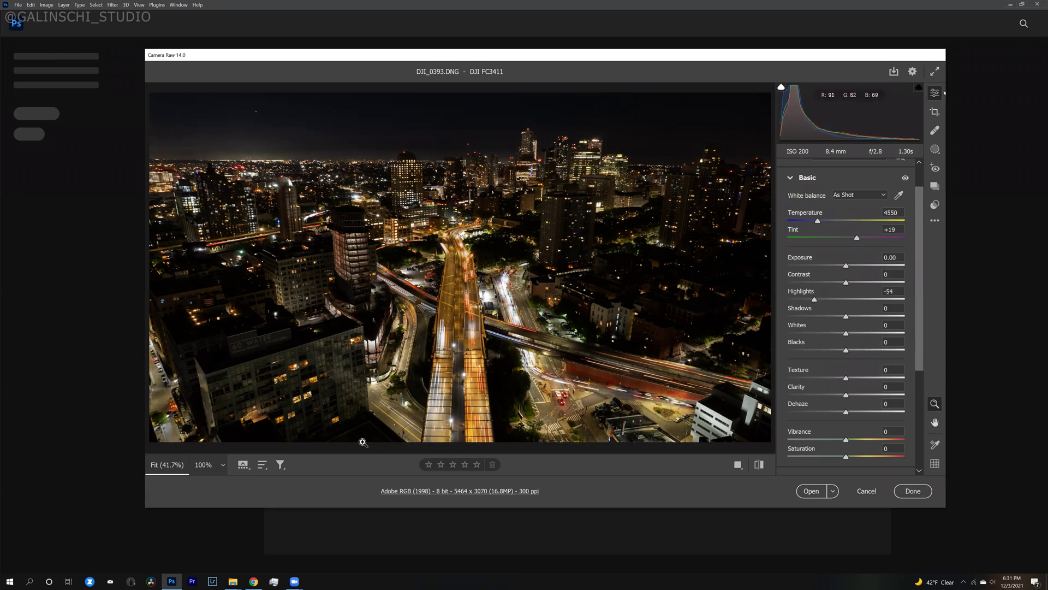
scroll(632, 328, "up", 5)
scroll(631, 331, "down", 2)
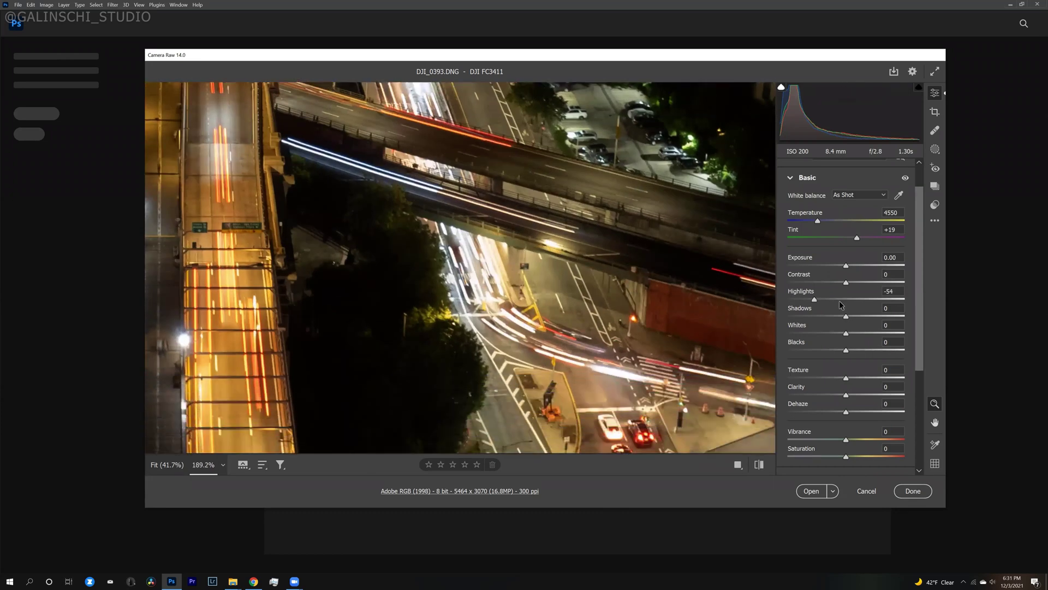
left_click_drag(815, 300, 802, 301)
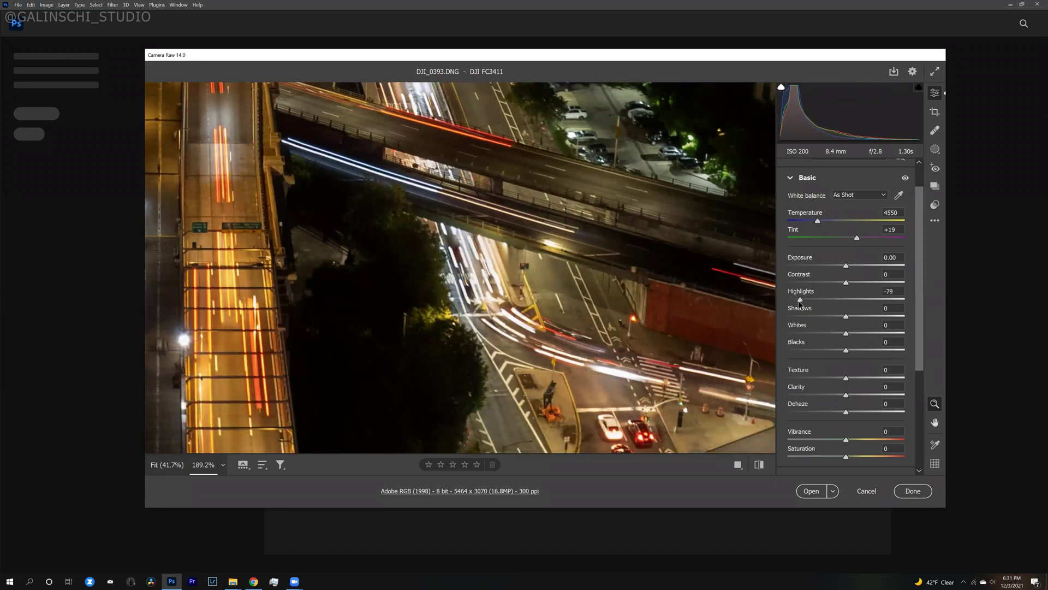
Compare the photo with the Basic adjustments off and on, up close around the dark tower, and return to the fitted view.
right_click(444, 193)
left_click(222, 464)
left_click(241, 438)
left_click_drag(433, 303, 455, 266)
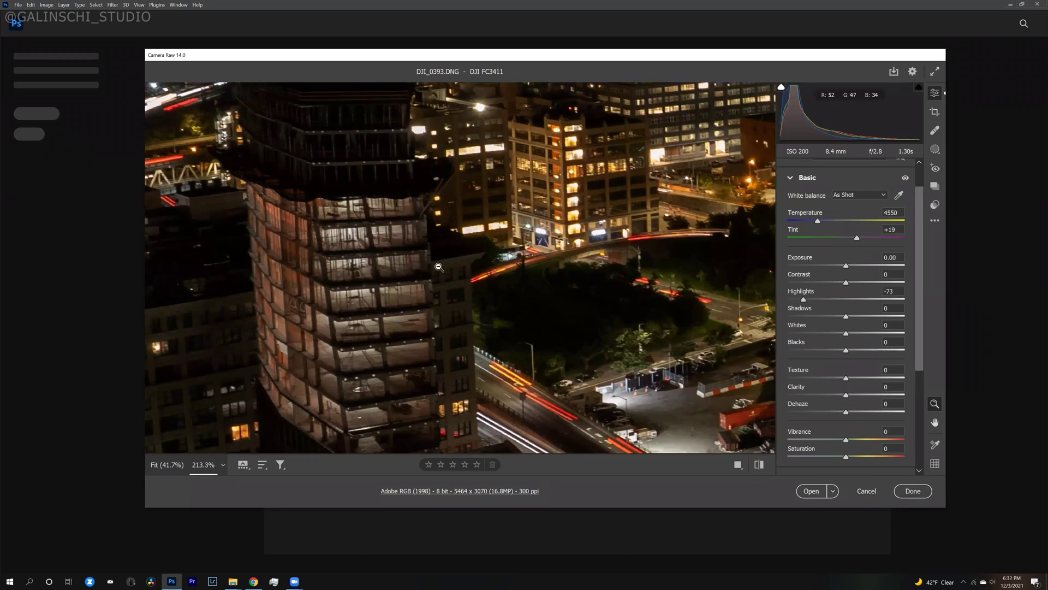
left_click(905, 178)
left_click(905, 178)
left_click(905, 178)
left_click(905, 178)
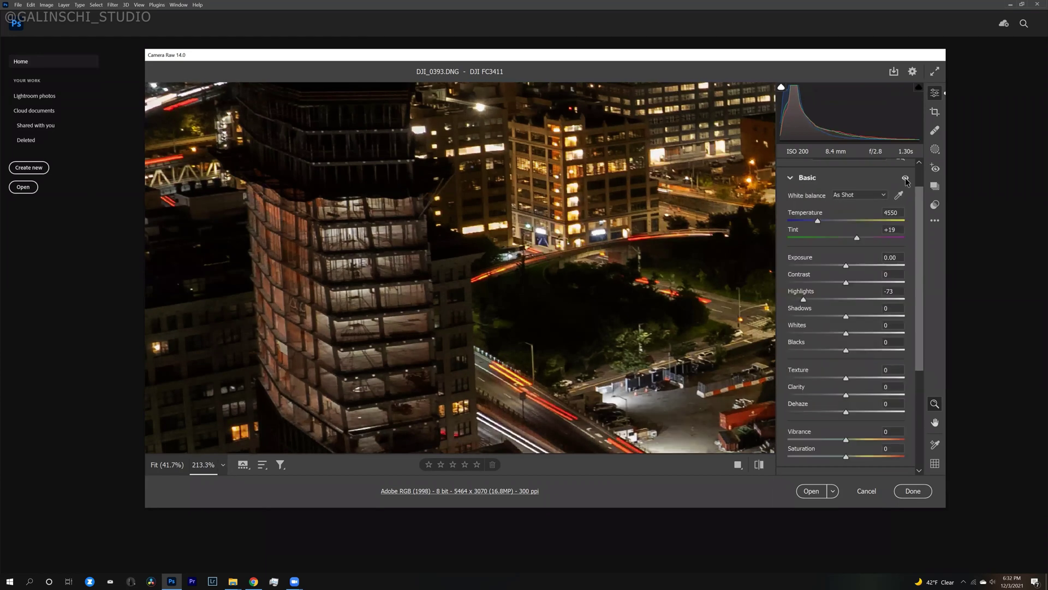
left_click(223, 465)
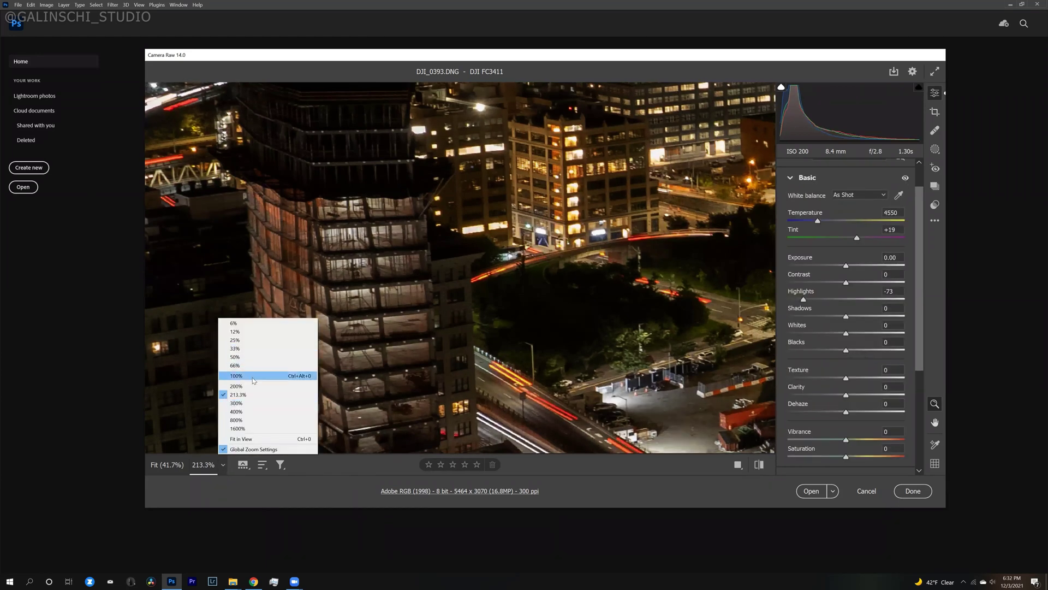
left_click(241, 439)
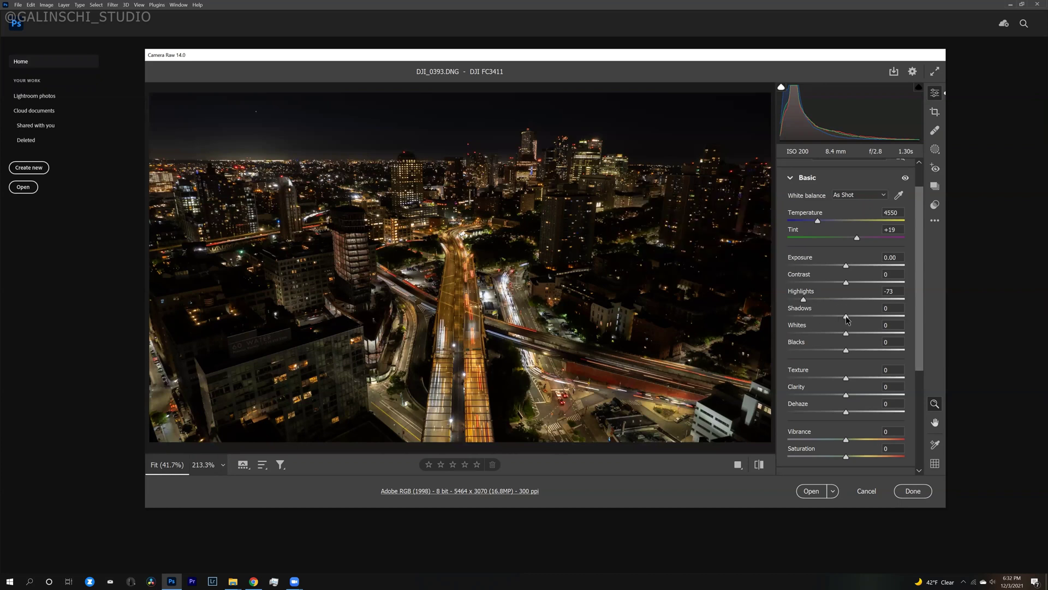
Set the Basic adjustments to Shadows +83, Whites +15, Blacks -10, Texture +5 and Dehaze -1.
left_click_drag(858, 316, 895, 322)
left_click(588, 294)
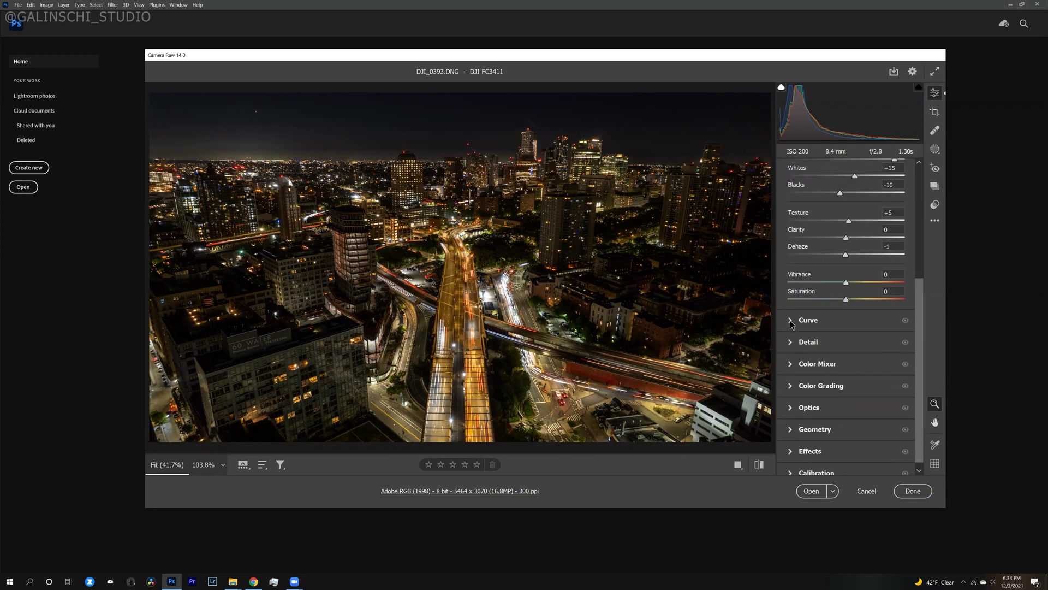
Shape the parametric tone curve with Highlights +20, Lights -15, Darks +6 and Shadows +6.
left_click(792, 323)
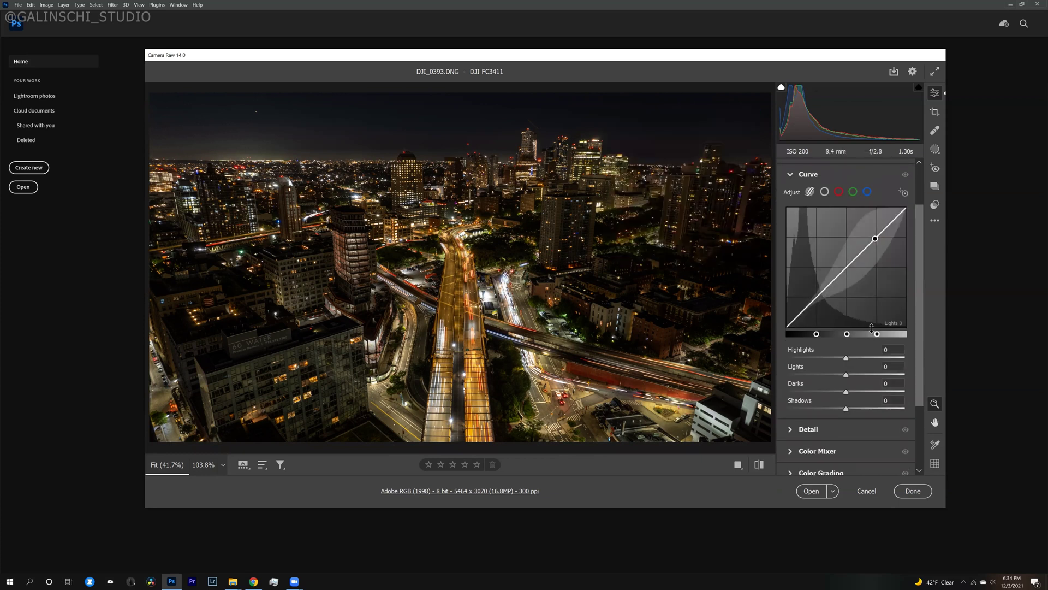
left_click_drag(847, 358, 857, 339)
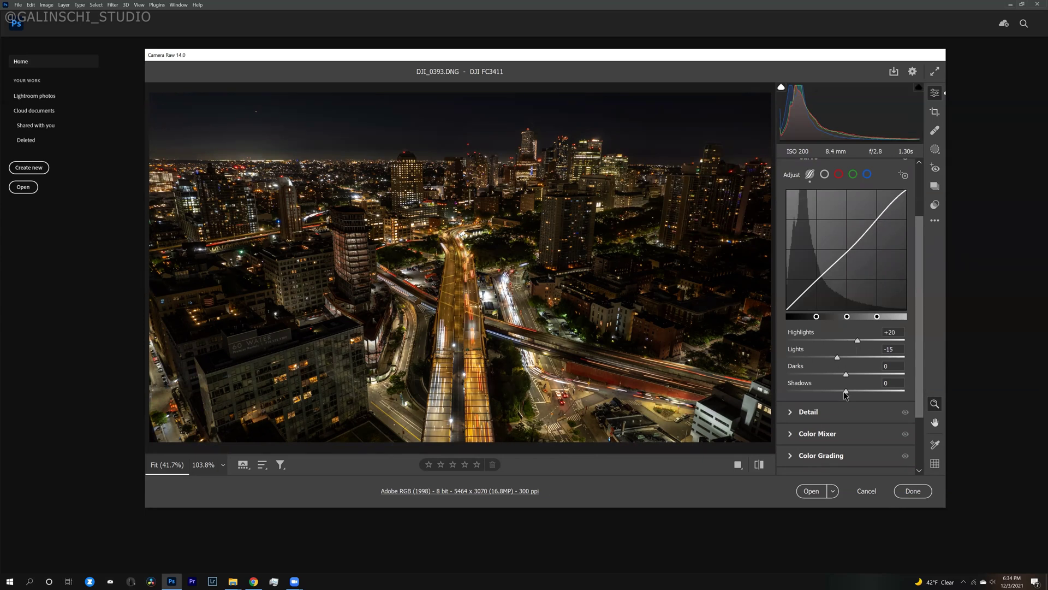
mouse_move(845, 391)
left_mouse_down()
mouse_move(834, 392)
mouse_move(857, 391)
mouse_move(860, 374)
mouse_move(849, 376)
left_mouse_up()
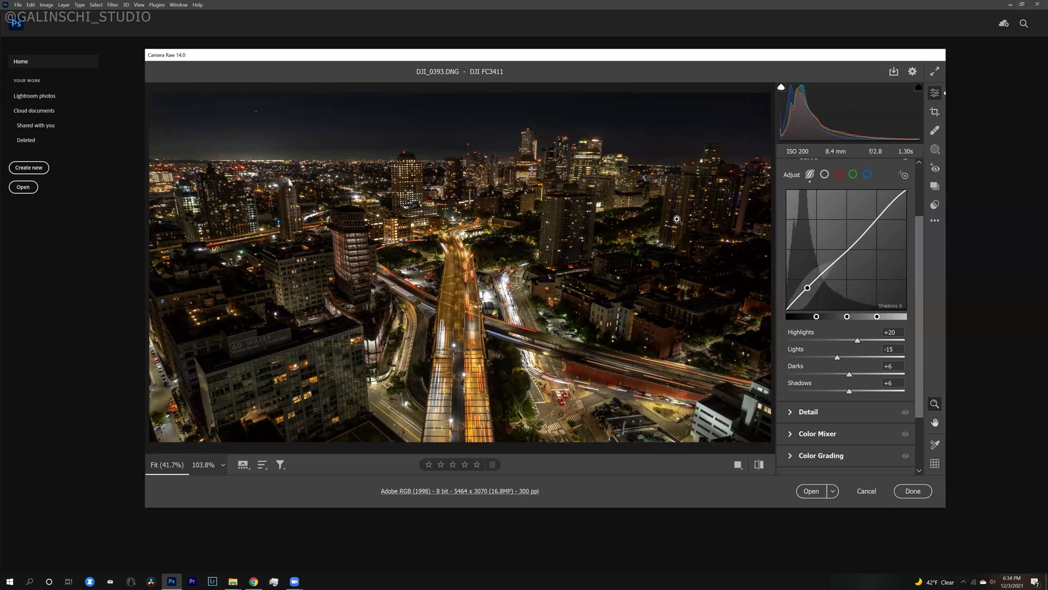
Cool the white balance to a Temperature of 4100 and compare the photo with the Basic adjustments off and on.
scroll(861, 286, "up", 2)
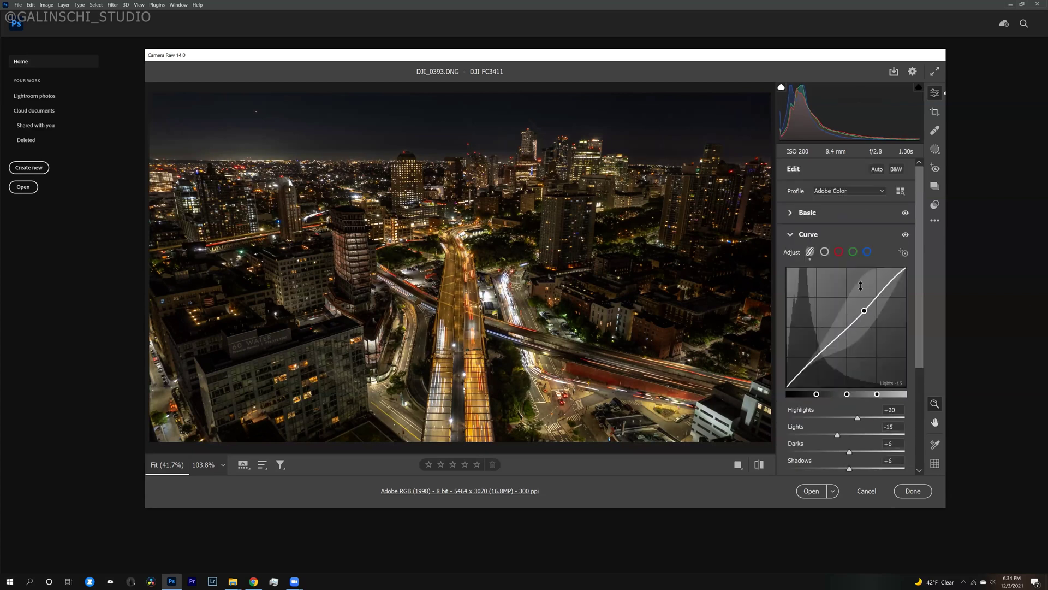
left_click(803, 213)
left_click_drag(817, 221, 812, 223)
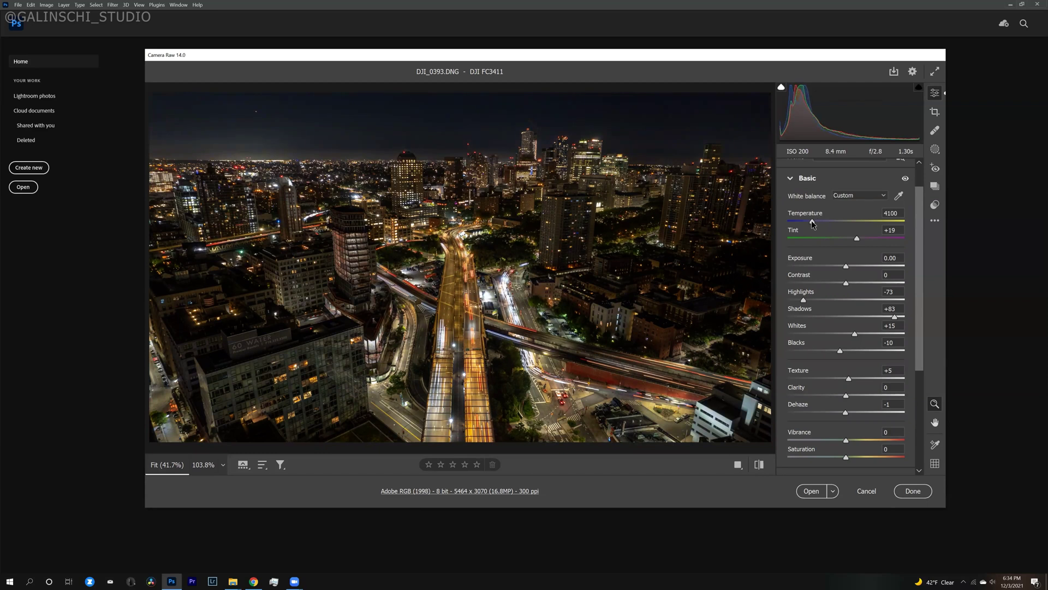
left_click(905, 179)
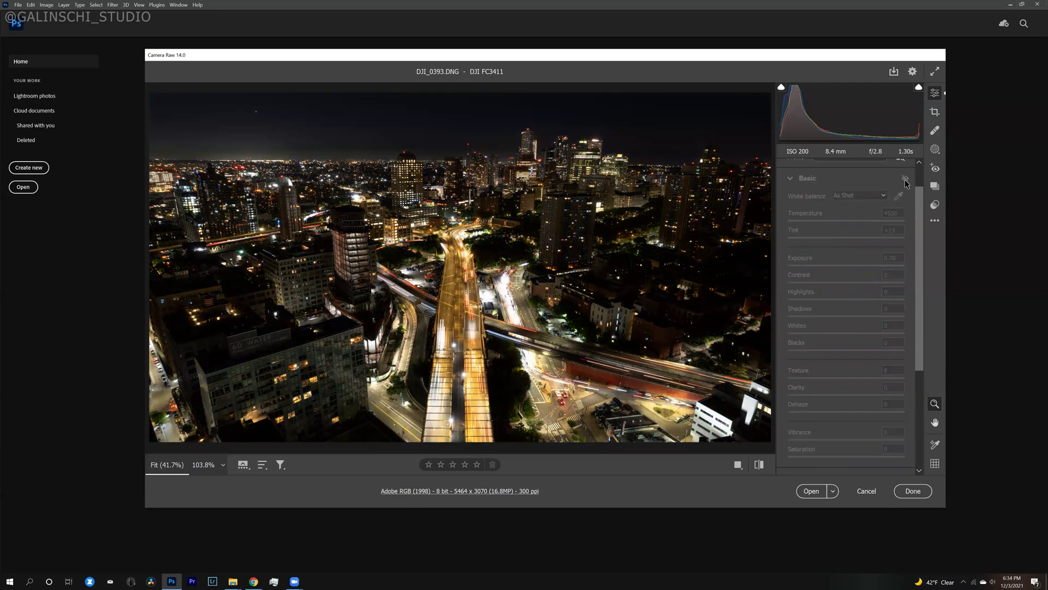
left_click(906, 178)
Set the photo's Sharpening to 65 and Noise Reduction to 15, judging the detail up close before fitting the photo in view.
scroll(830, 324, "down", 1)
scroll(830, 325, "down", 5)
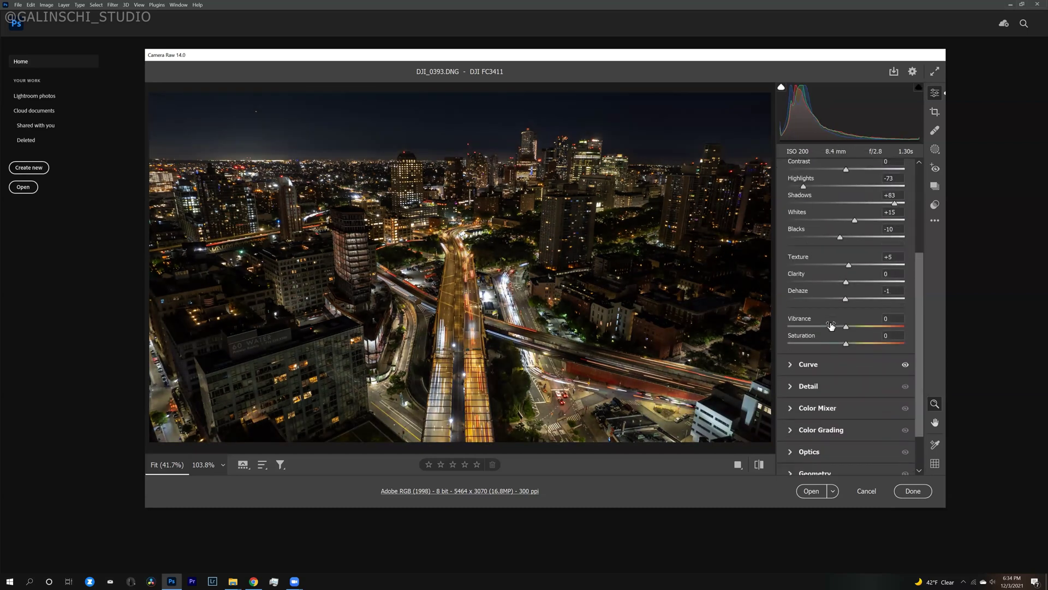
left_click_drag(847, 275, 849, 276)
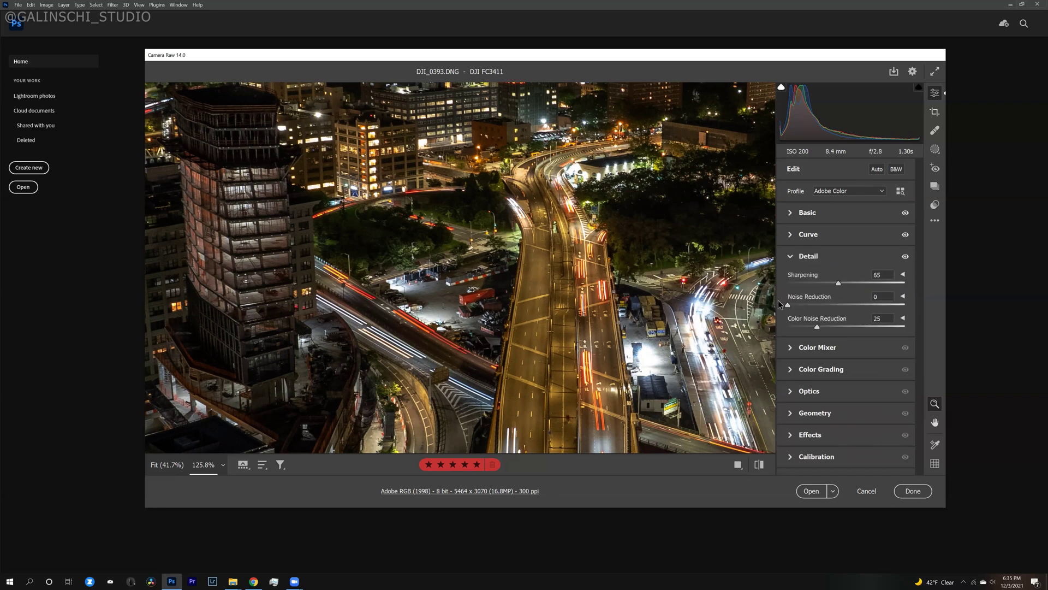
key("ctrl+plus")
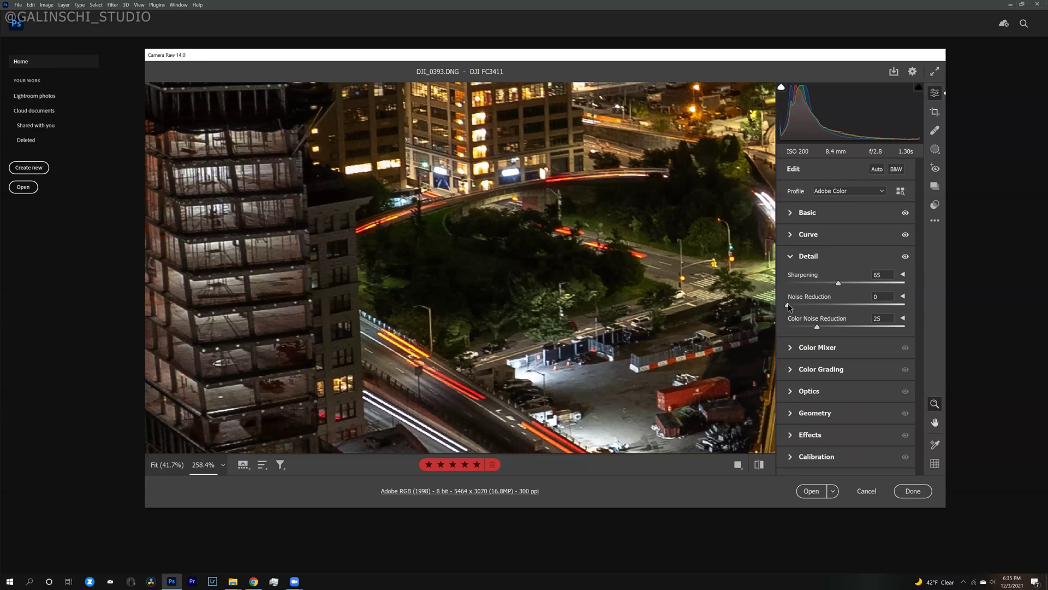
left_click_drag(788, 304, 805, 305)
right_click(462, 253)
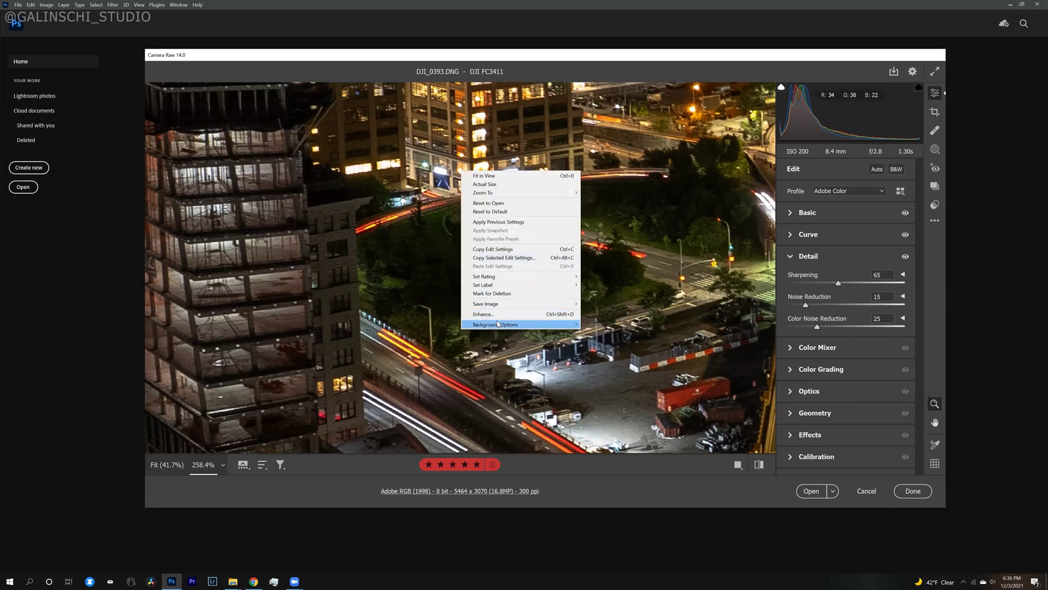
left_click(222, 465)
left_click(246, 437)
left_click(246, 437)
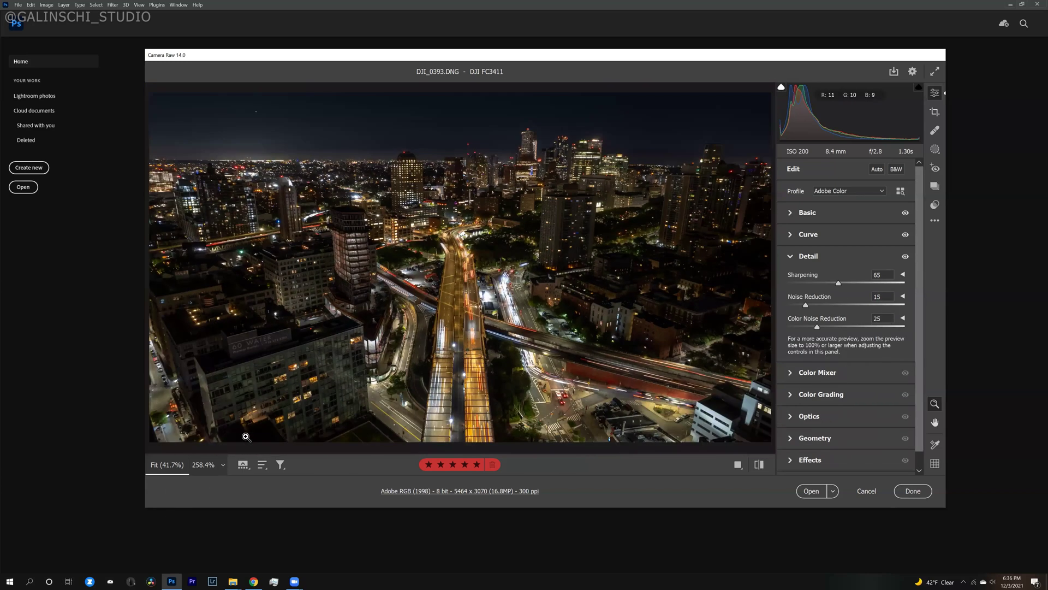
Create a new mask that automatically selects the sky.
left_click_drag(468, 118, 530, 231)
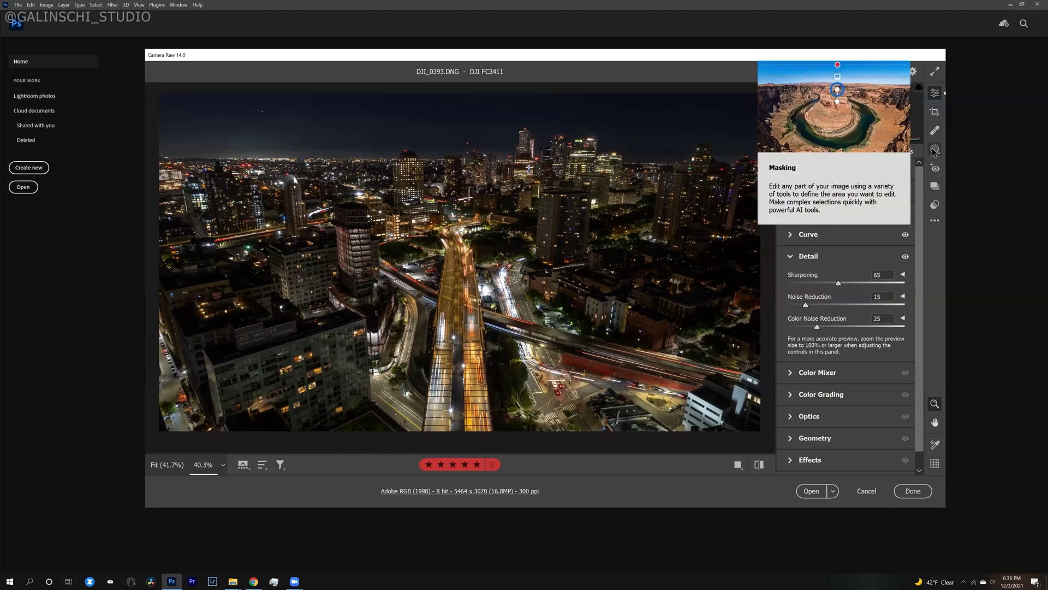
scroll(825, 356, "down", 1)
scroll(825, 356, "up", 1)
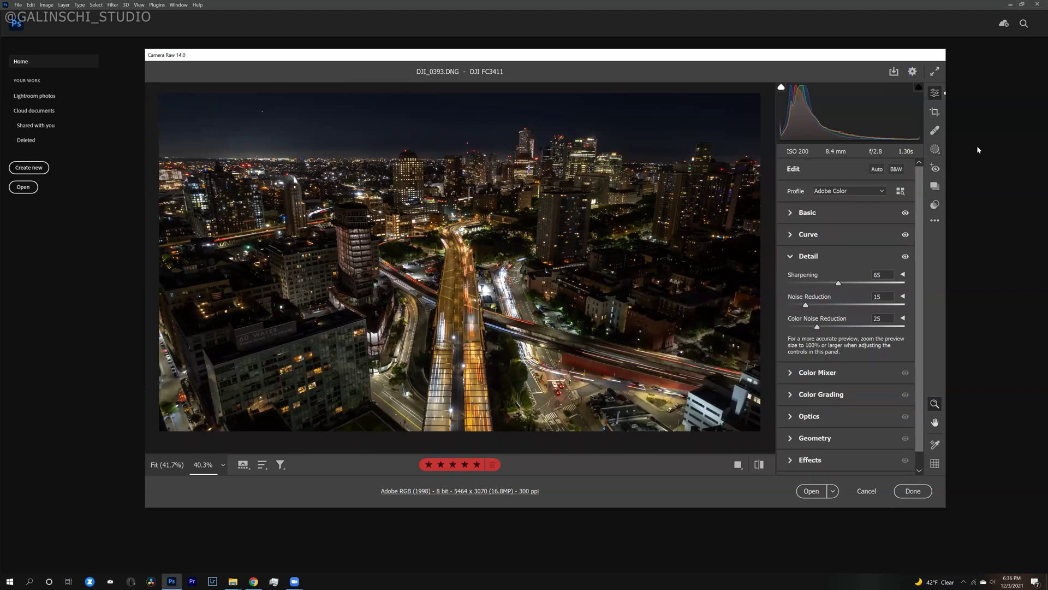
left_click(935, 150)
left_click(806, 208)
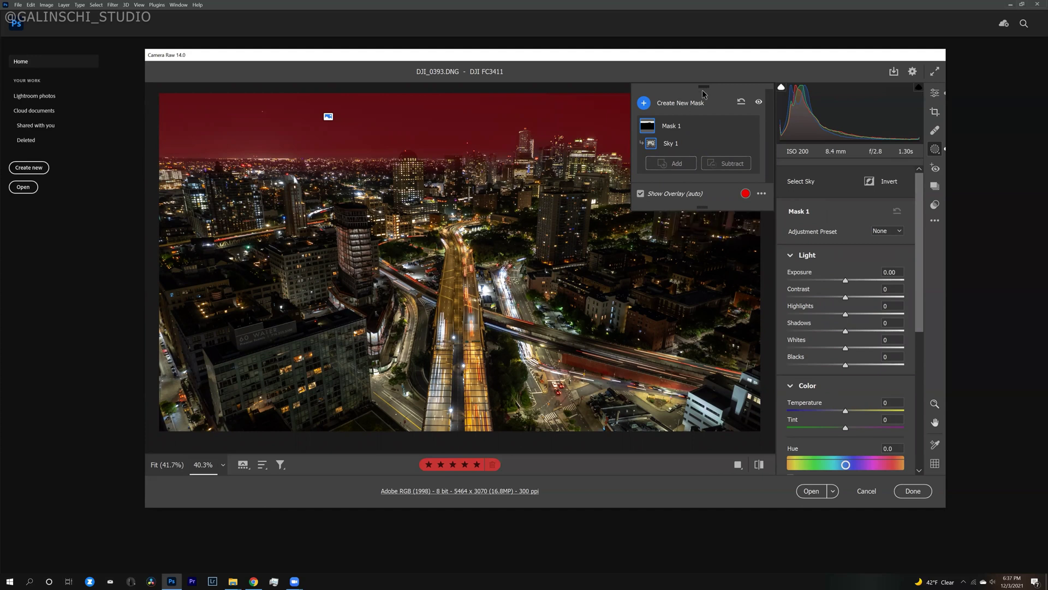
Move the floating mask list off the photo and turn off the red mask overlay.
left_click_drag(704, 94, 105, 228)
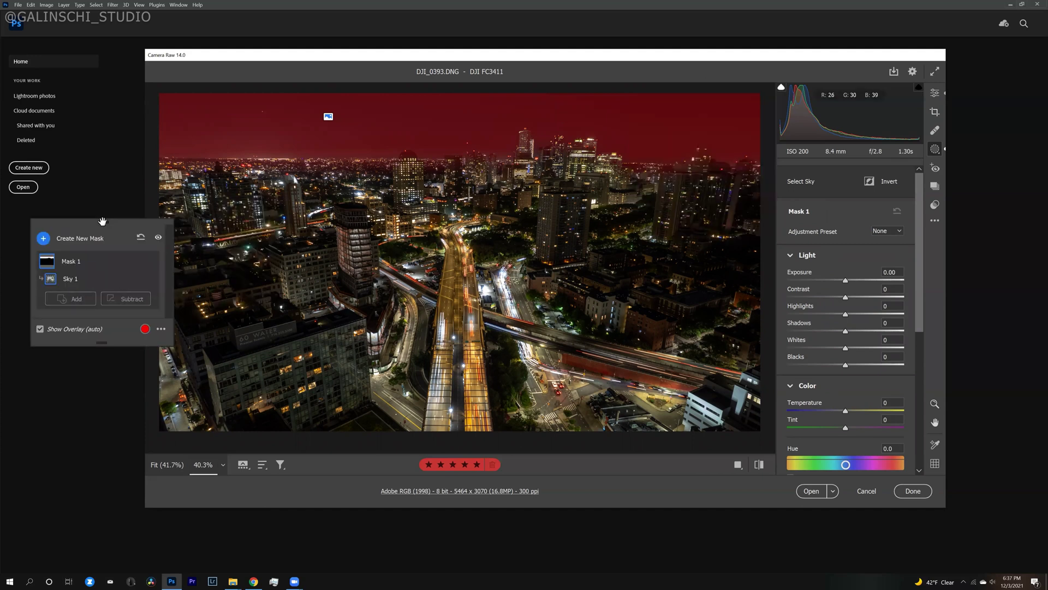
left_click(39, 329)
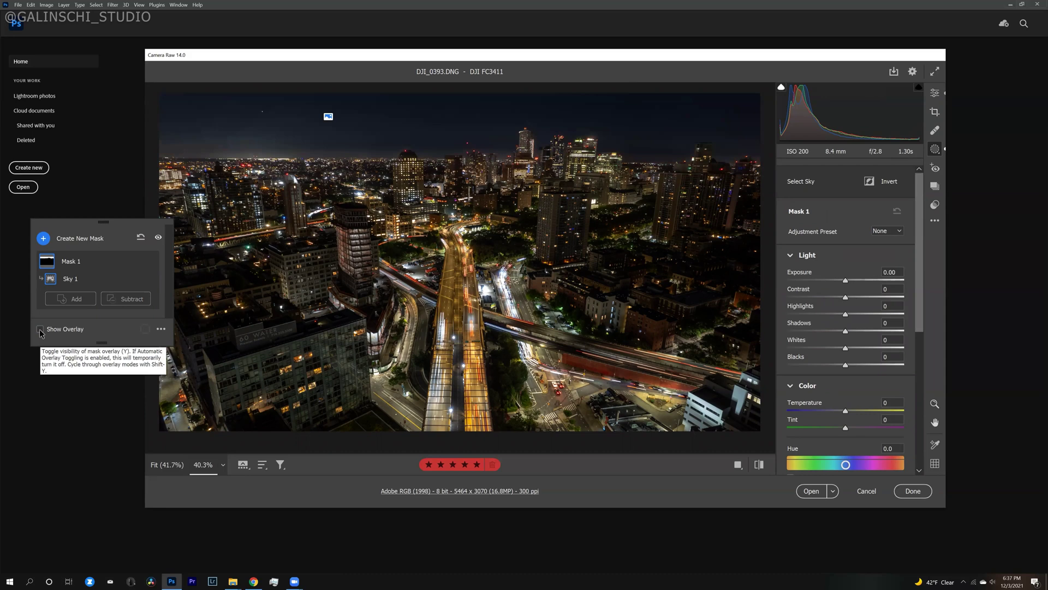
Smooth the masked sky with Texture -10, Clarity -10 and Dehaze +1, working at 100% zoom.
scroll(841, 309, "down", 4)
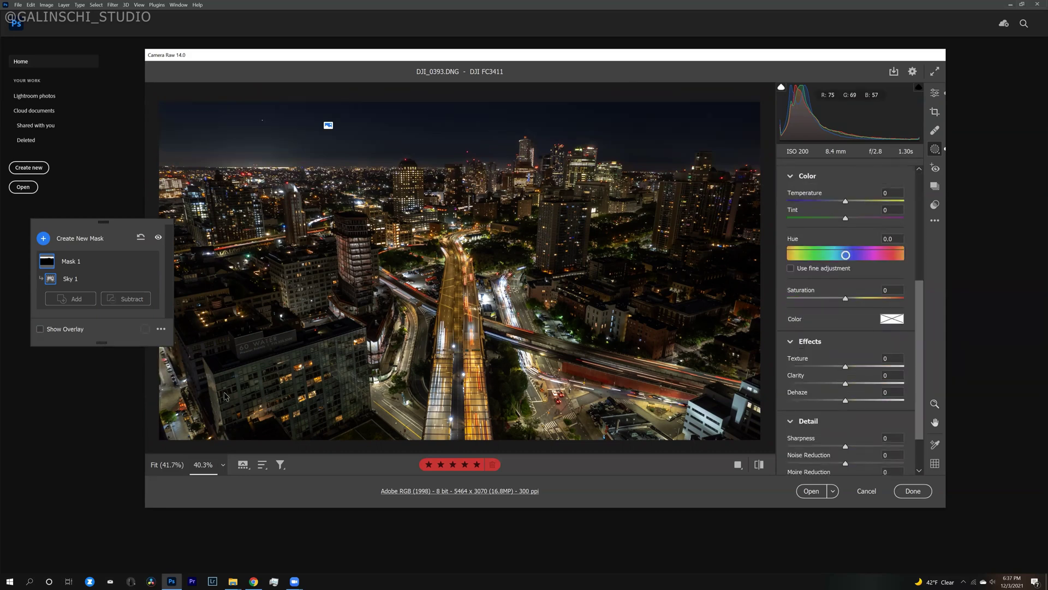
left_click(219, 464)
left_click(236, 384)
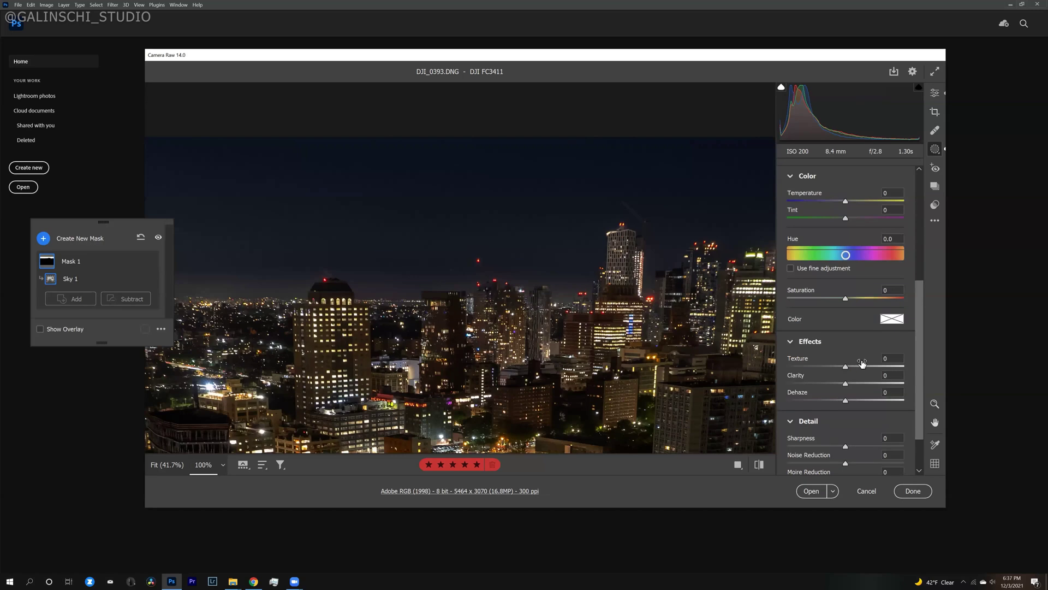
scroll(852, 395, "down", 1)
left_click_drag(846, 391, 884, 410)
scroll(845, 427, "up", 3)
scroll(846, 437, "down", 2)
mouse_move(853, 359)
left_mouse_down()
mouse_move(825, 365)
mouse_move(840, 367)
left_mouse_up()
scroll(837, 375, "up", 2)
scroll(841, 367, "up", 6)
mouse_move(845, 425)
left_mouse_down()
mouse_move(829, 429)
mouse_move(840, 430)
left_mouse_up()
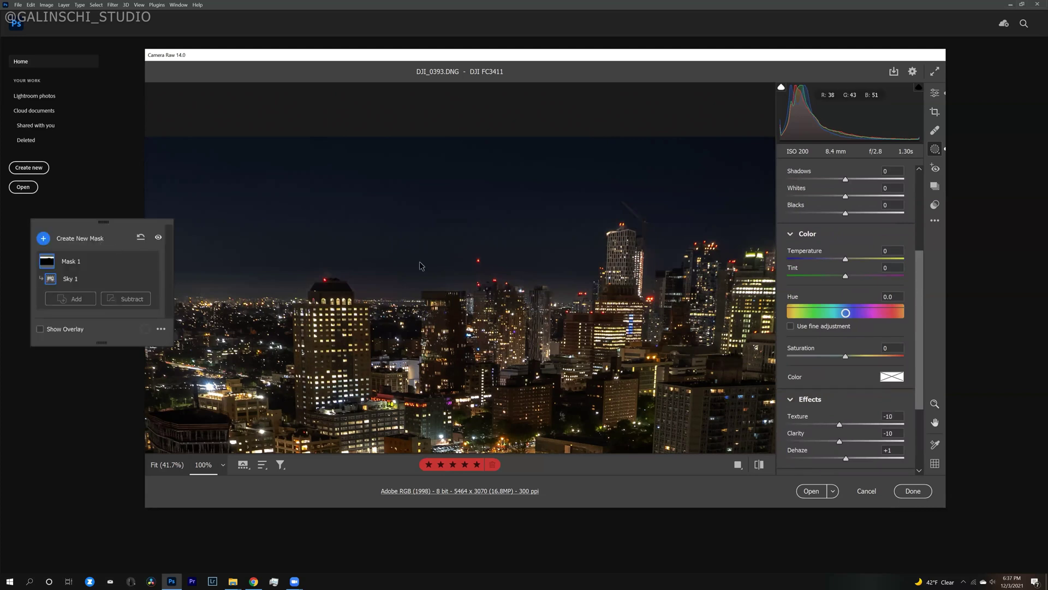
Compare the photo with the sky mask's adjustments off and on, both in the fitted view and at 100% zoom.
right_click(435, 199)
mouse_move(482, 353)
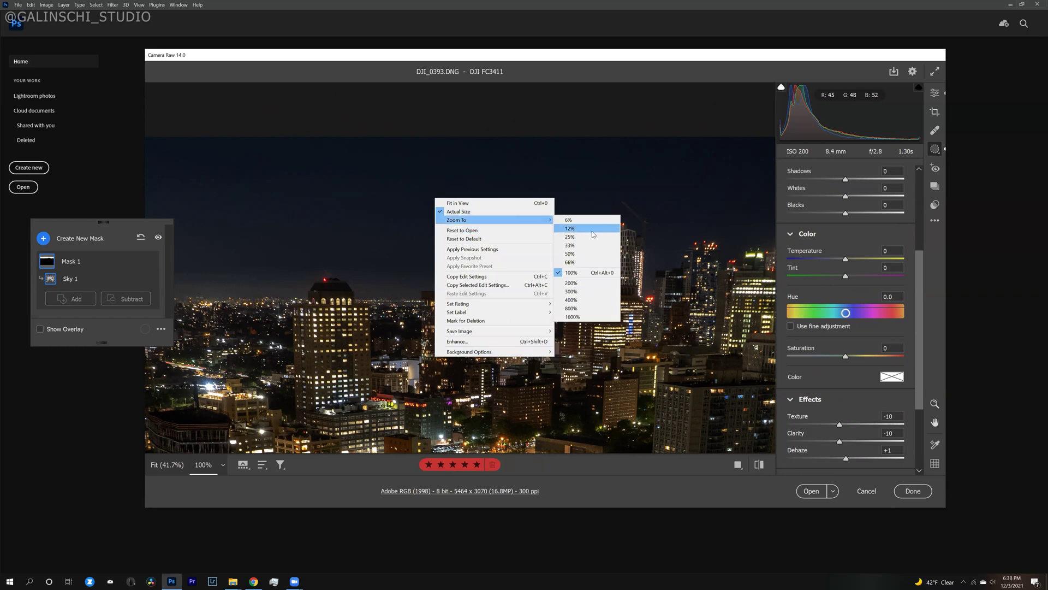
left_click(495, 208)
key("ctrl+0")
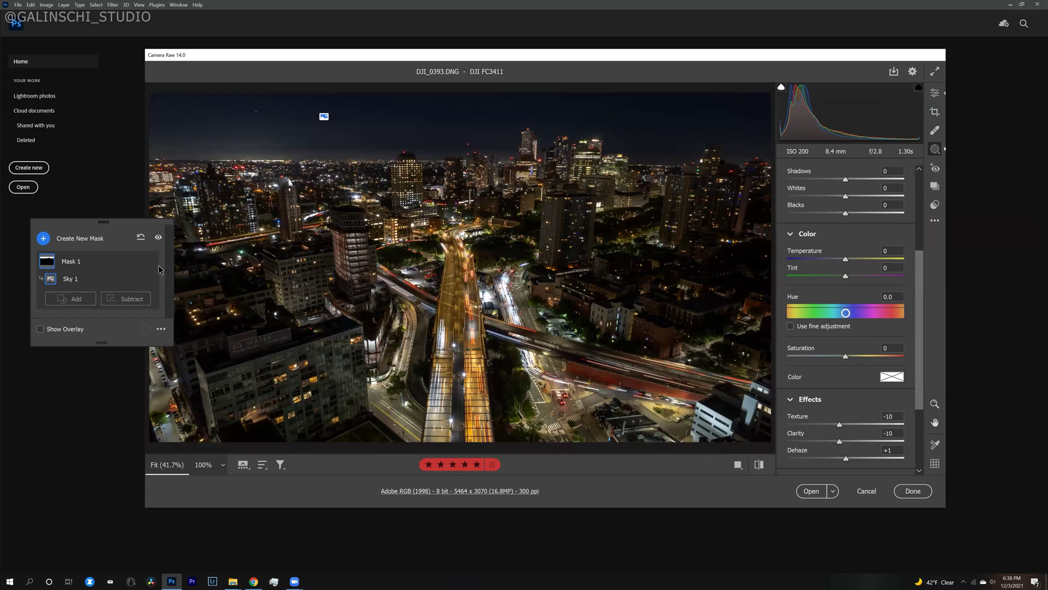
left_click(158, 237)
left_click(159, 238)
left_click(210, 465)
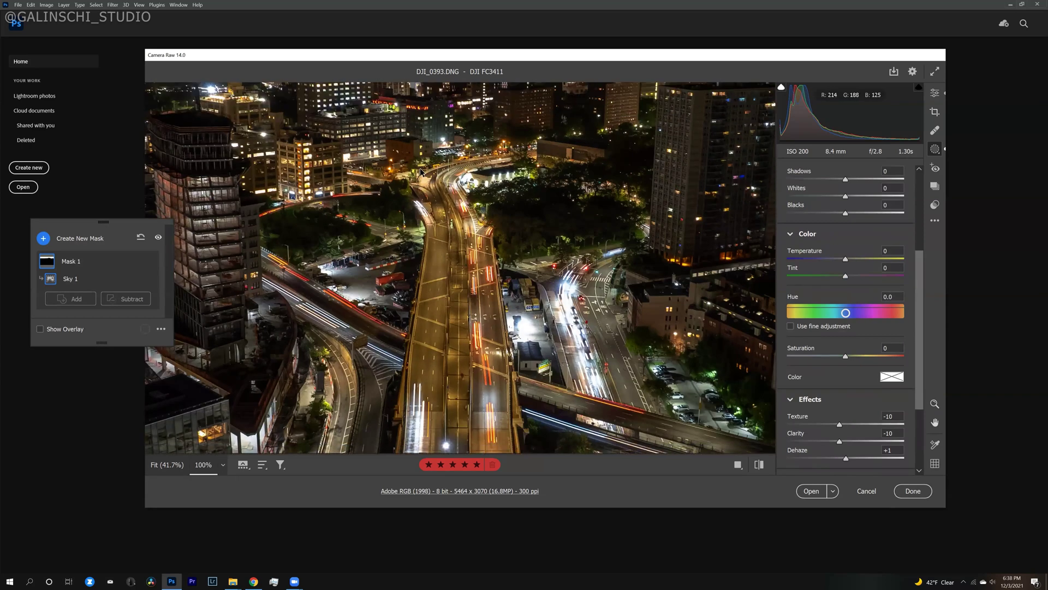
left_click(158, 238)
left_click(158, 238)
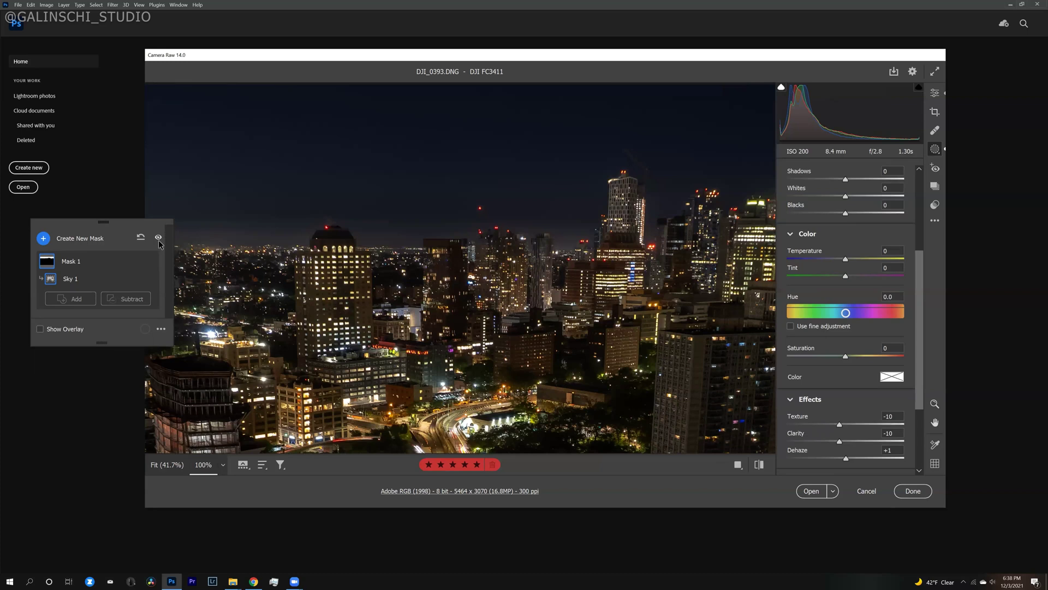
scroll(855, 223, "up", 3)
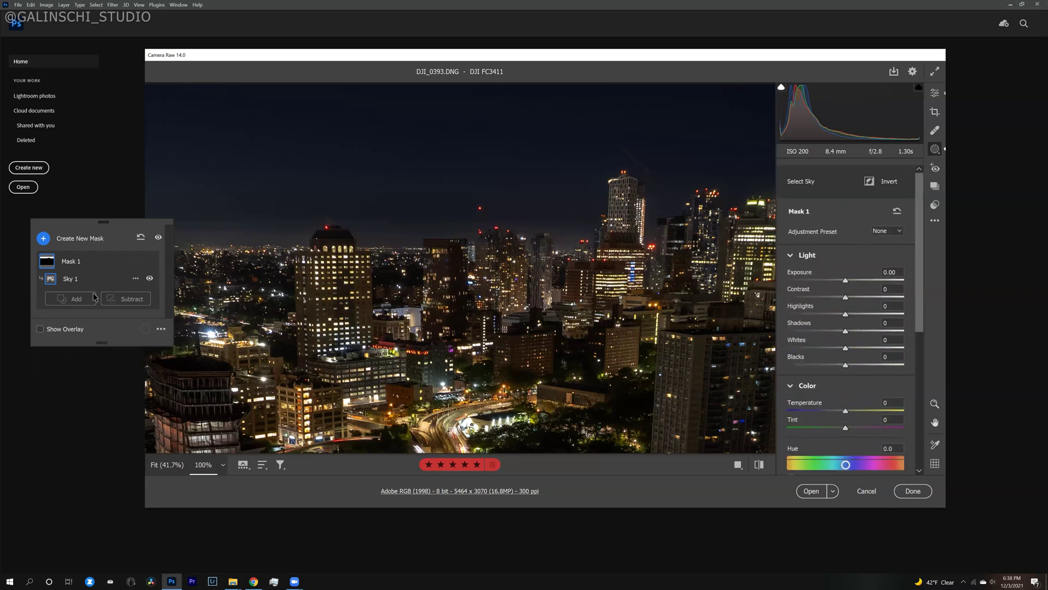
Return to the fitted view and move the floating mask list higher up, clear of the photo.
right_click(341, 271)
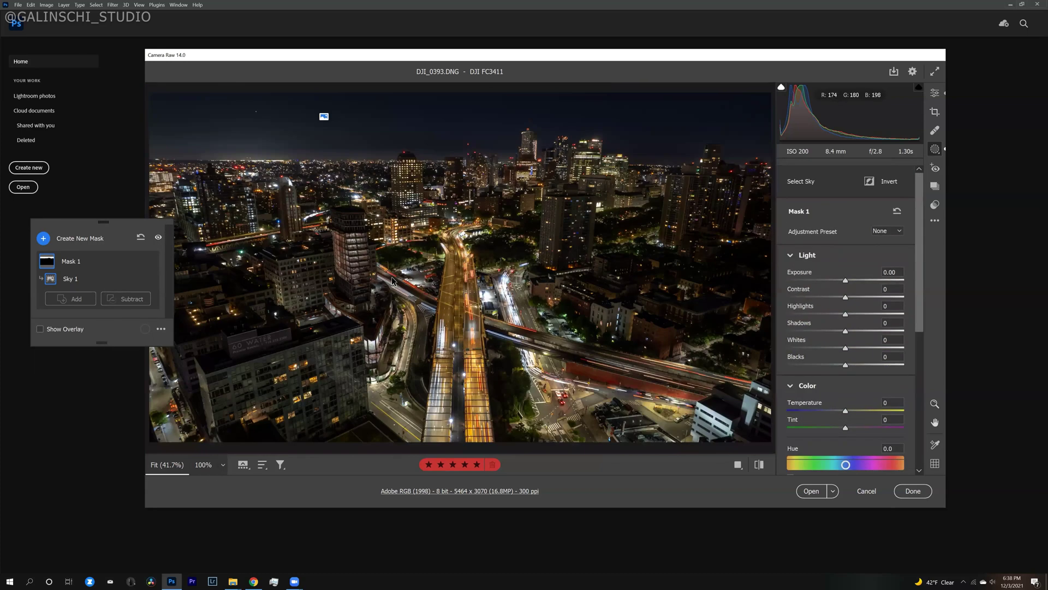
left_click_drag(103, 221, 316, 179)
mouse_move(705, 98)
left_mouse_down()
mouse_move(235, 116)
mouse_move(105, 101)
left_mouse_up()
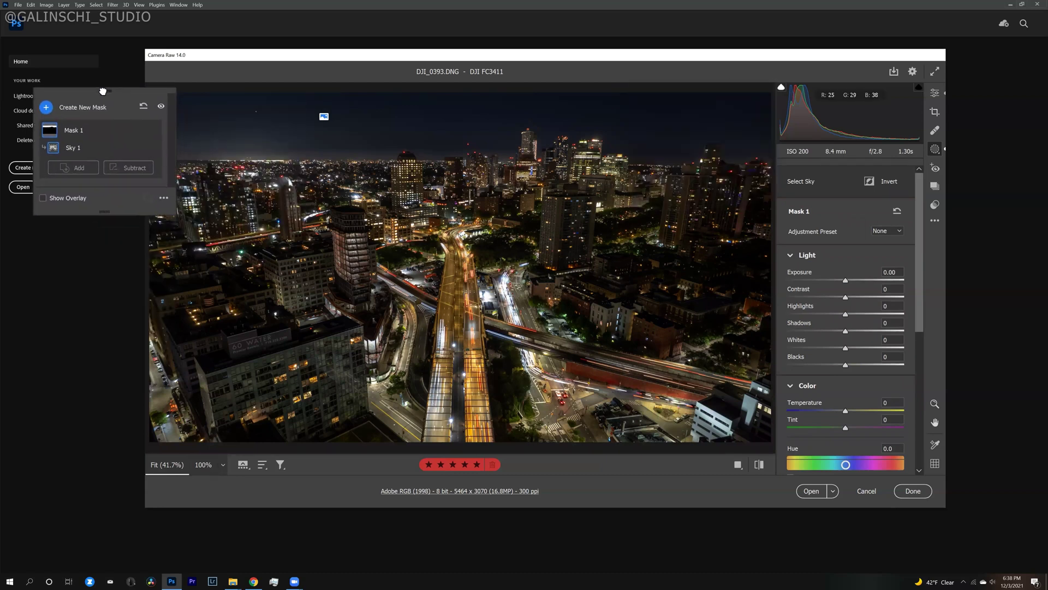
Create a Color Range mask sampled from the golden elevated highway and set its Refine to 20.
left_click(45, 105)
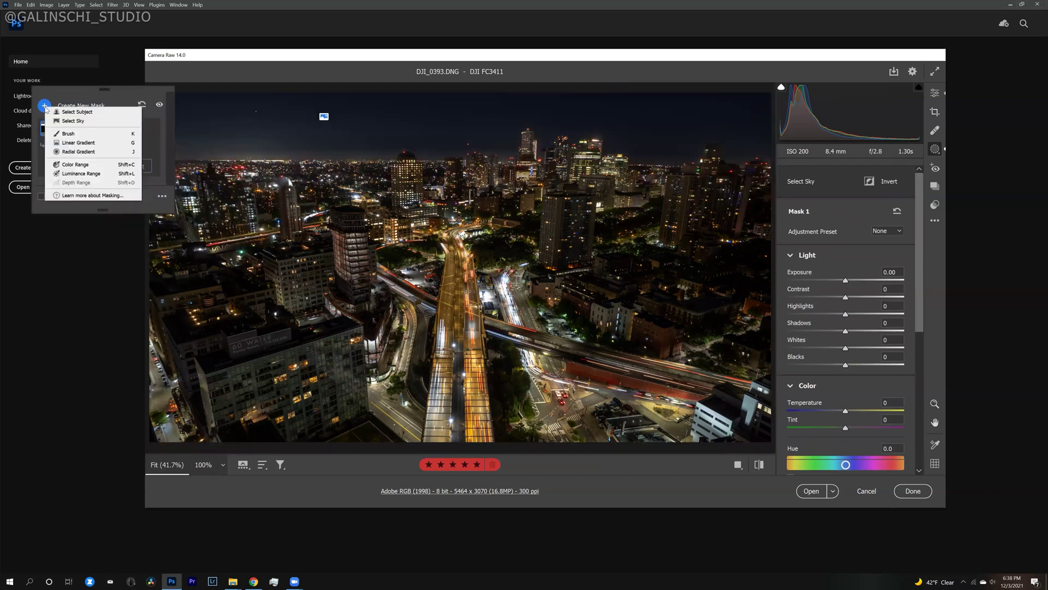
left_click(65, 165)
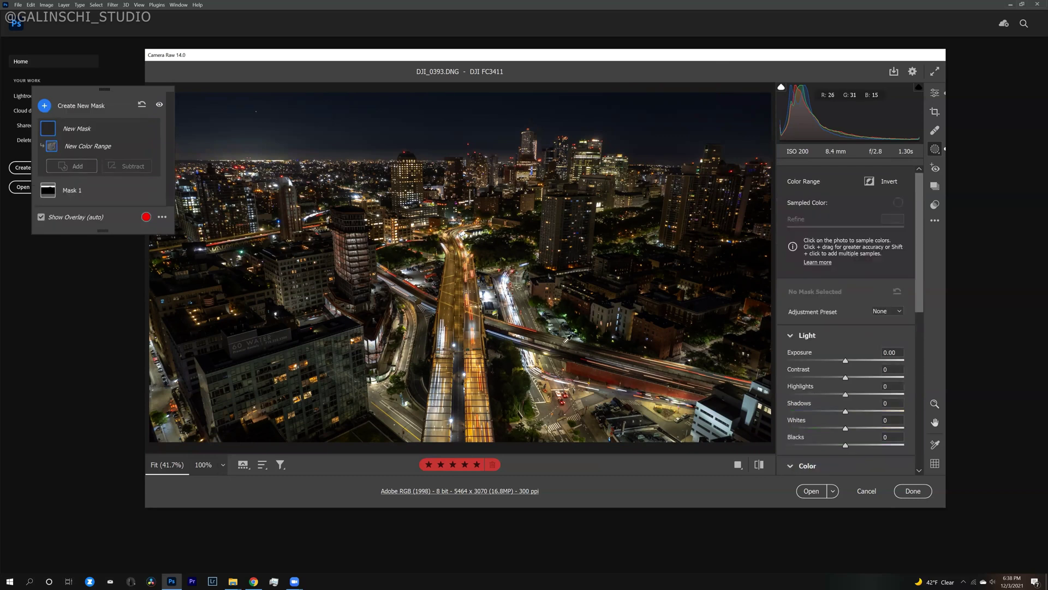
left_click(444, 311)
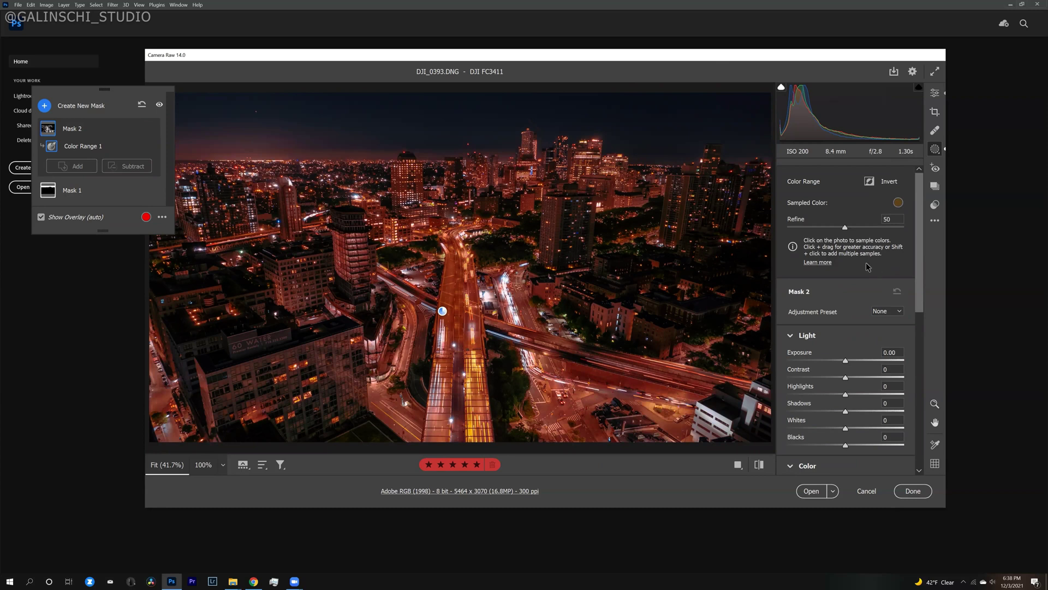
left_click_drag(844, 227, 806, 232)
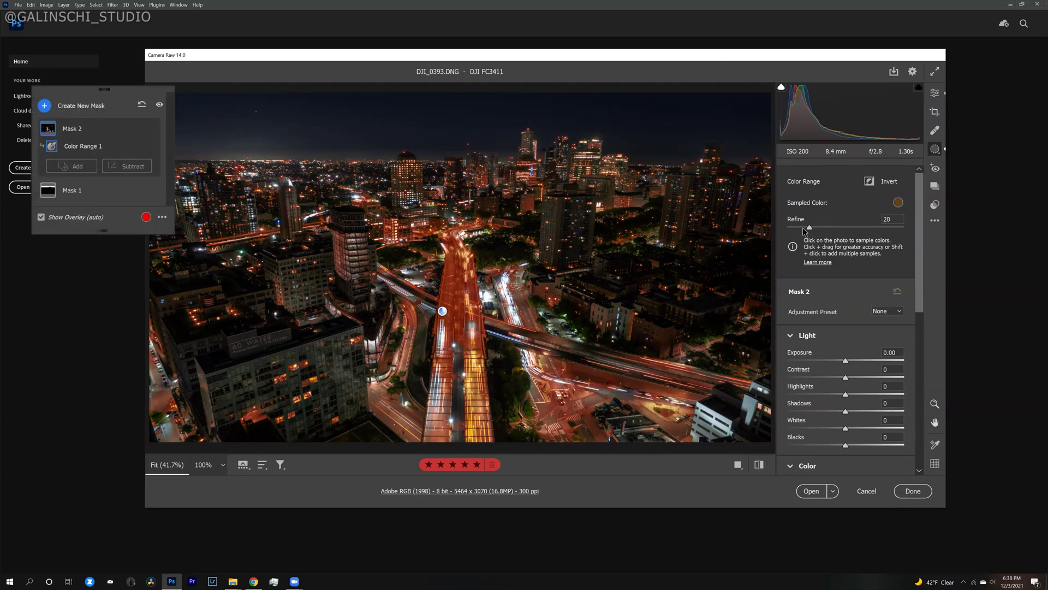
Turn off the mask overlay and set the highway color mask's Temperature to -21 and Tint to +14.
left_click(41, 216)
scroll(862, 352, "down", 5)
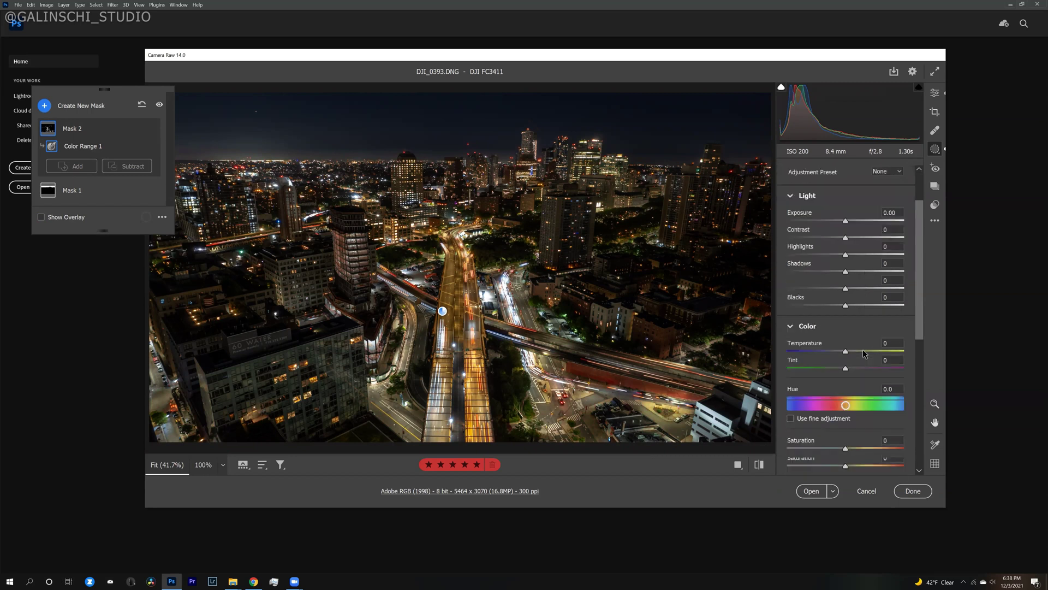
mouse_move(846, 380)
left_mouse_down()
mouse_move(836, 377)
mouse_move(859, 376)
mouse_move(830, 374)
mouse_move(859, 376)
left_mouse_up()
double_click(846, 379)
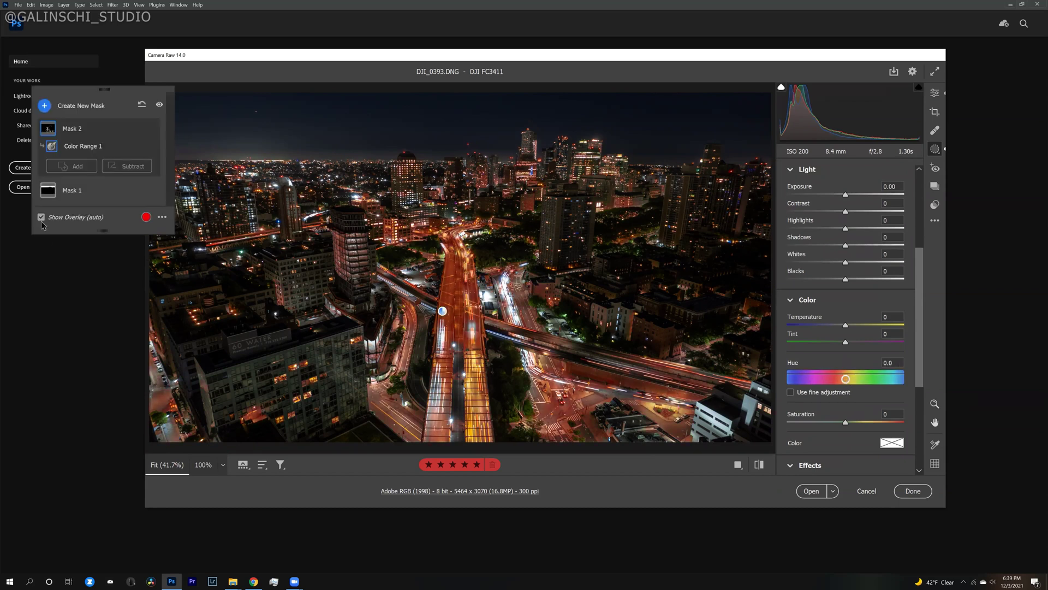
left_click_drag(847, 326, 825, 337)
left_click(834, 347)
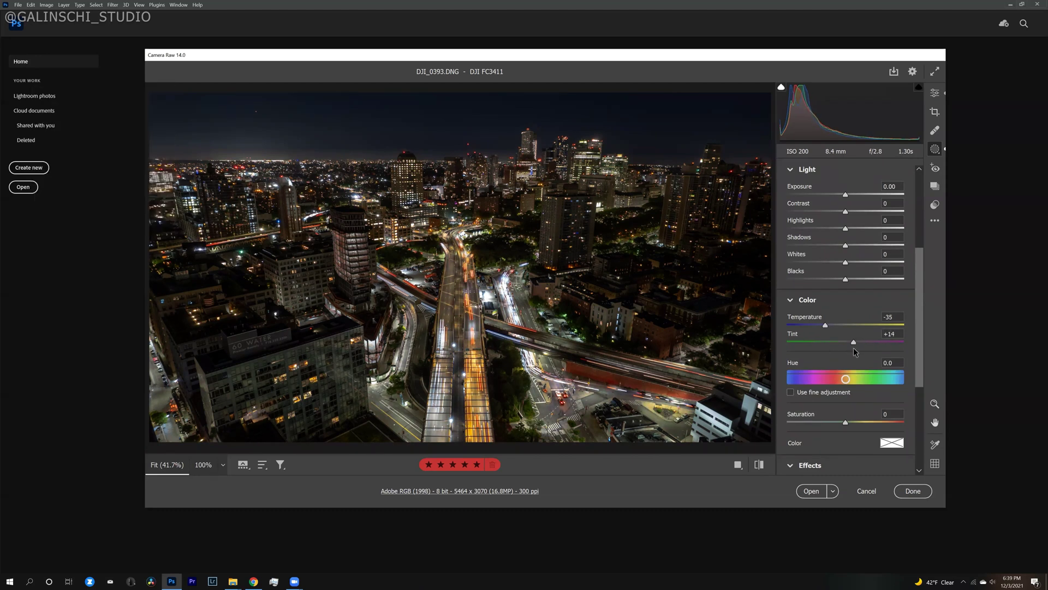
left_click_drag(853, 347, 854, 347)
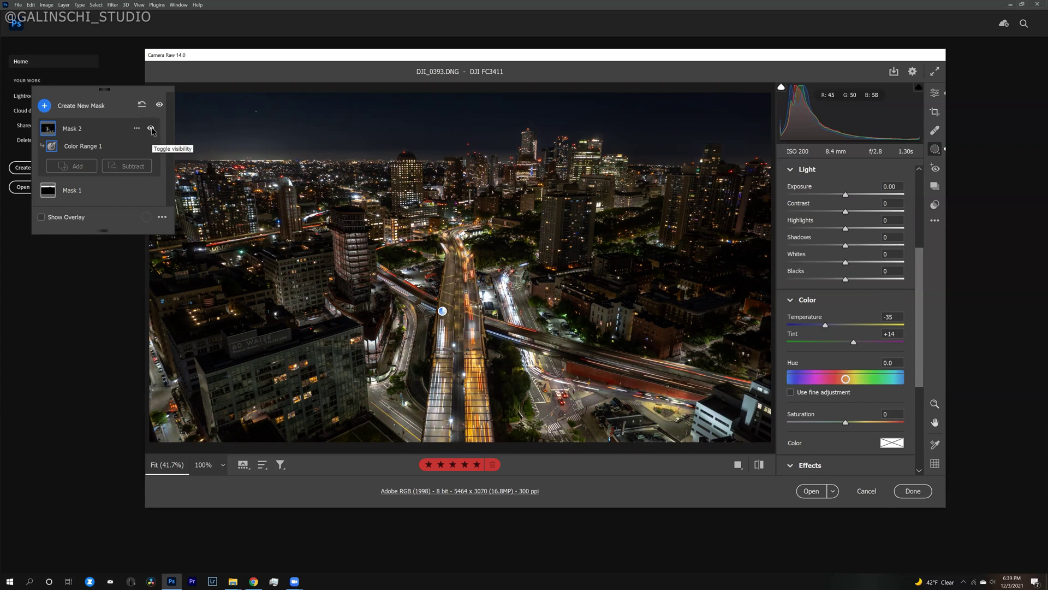
left_click_drag(825, 327, 833, 327)
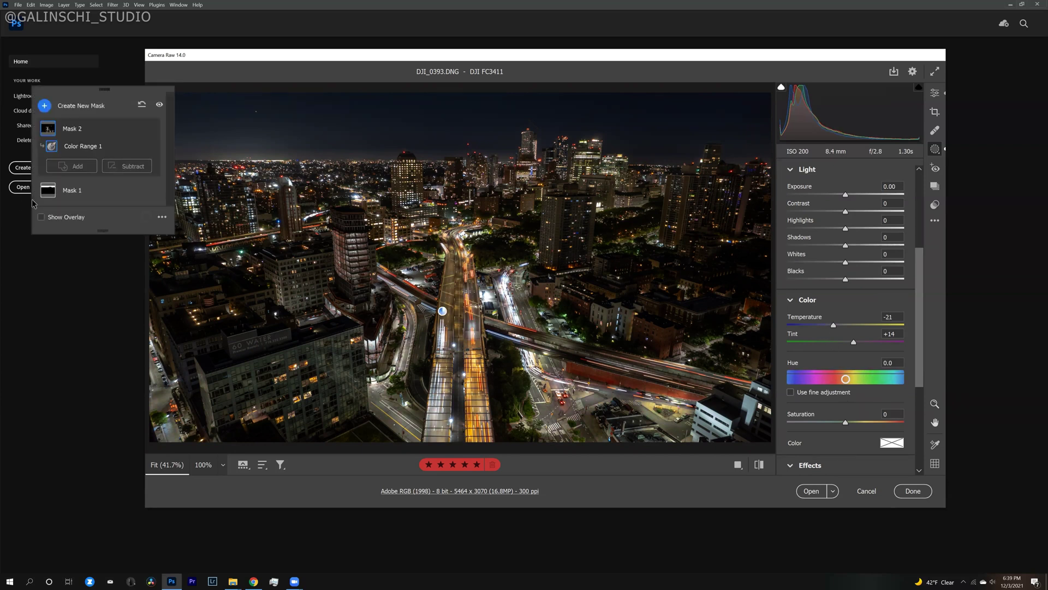
Create a radial gradient mask and shape it around the large building in the photo's lower-left foreground.
left_click(44, 106)
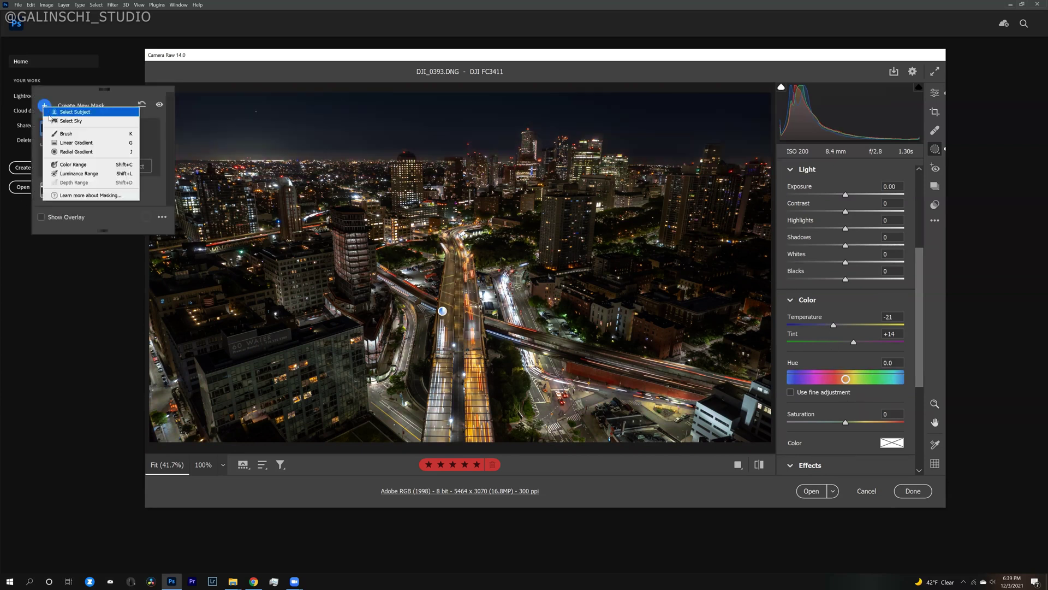
left_click(75, 152)
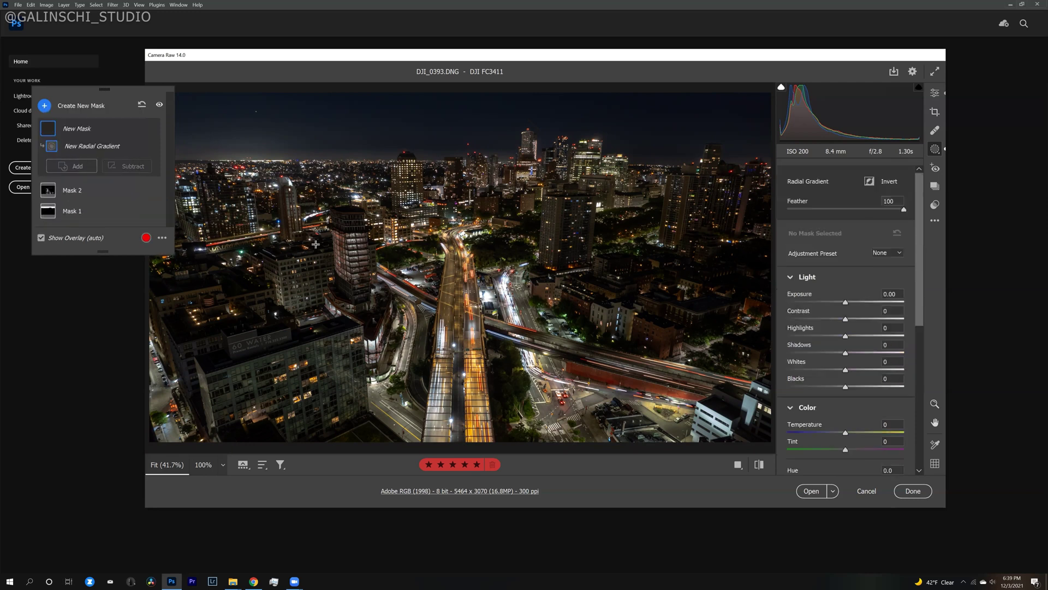
left_click_drag(248, 374, 328, 389)
left_click_drag(243, 361, 281, 377)
mouse_move(399, 383)
left_mouse_down()
mouse_move(433, 390)
mouse_move(382, 359)
left_mouse_up()
left_click_drag(162, 405, 207, 406)
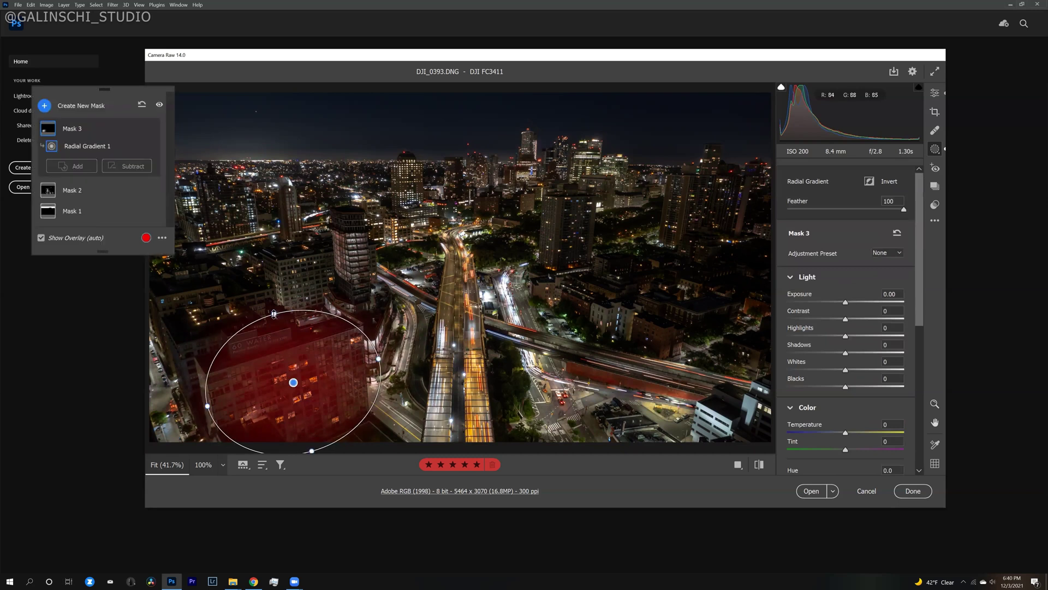
left_click_drag(276, 310, 276, 317)
key("XF86AudioPlay")
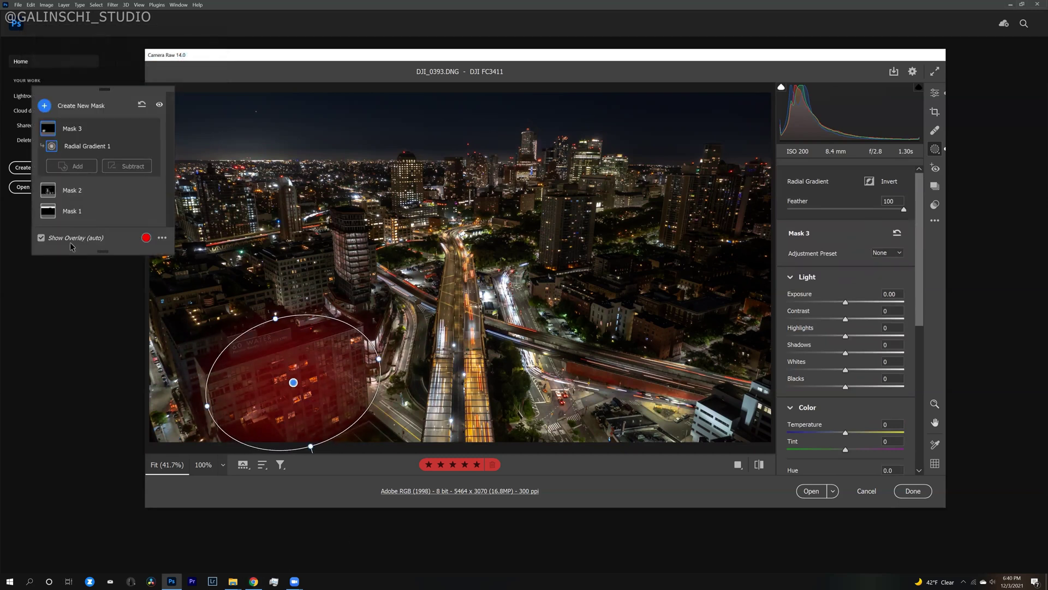
Turn off the mask overlay and brighten the masked foreground building with light and effects adjustments.
scroll(870, 247, "down", 1)
scroll(870, 247, "up", 1)
left_click(41, 238)
scroll(860, 341, "down", 1)
left_click_drag(846, 318, 847, 352)
scroll(846, 372, "down", 1)
scroll(839, 377, "down", 6)
left_click_drag(844, 369, 845, 369)
Add a radial mask over the low buildings right of the highway with Shadows +14, Whites +7 and Blacks +6.
left_click(55, 105)
left_click(68, 158)
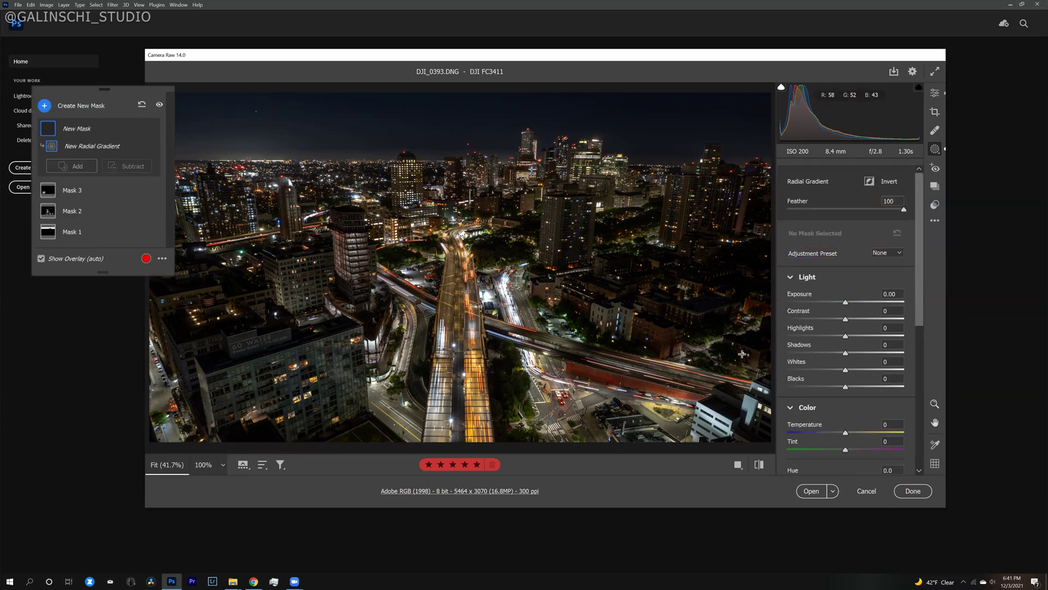
left_click_drag(563, 294, 637, 338)
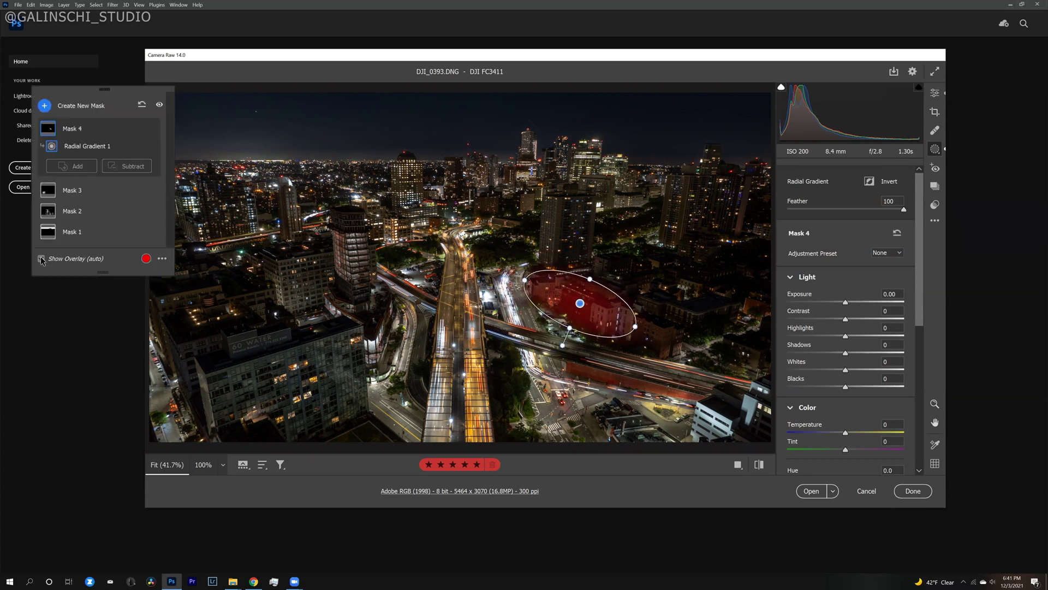
left_click_drag(846, 353, 849, 387)
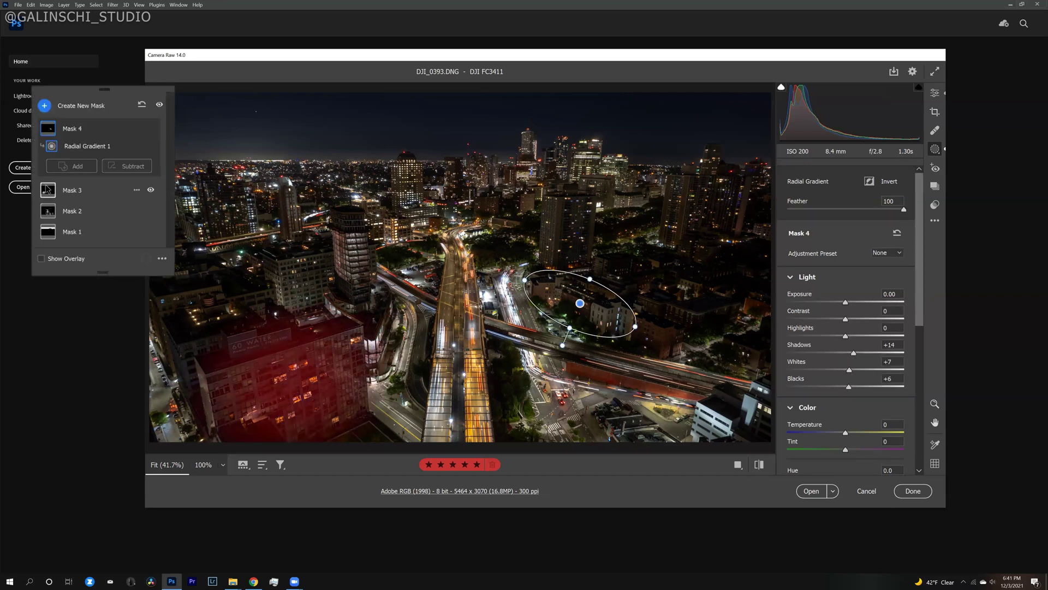
Create a tall, narrow radial gradient mask around the tower left of the highway and turn off the mask overlay.
left_click(61, 167)
left_click(79, 149)
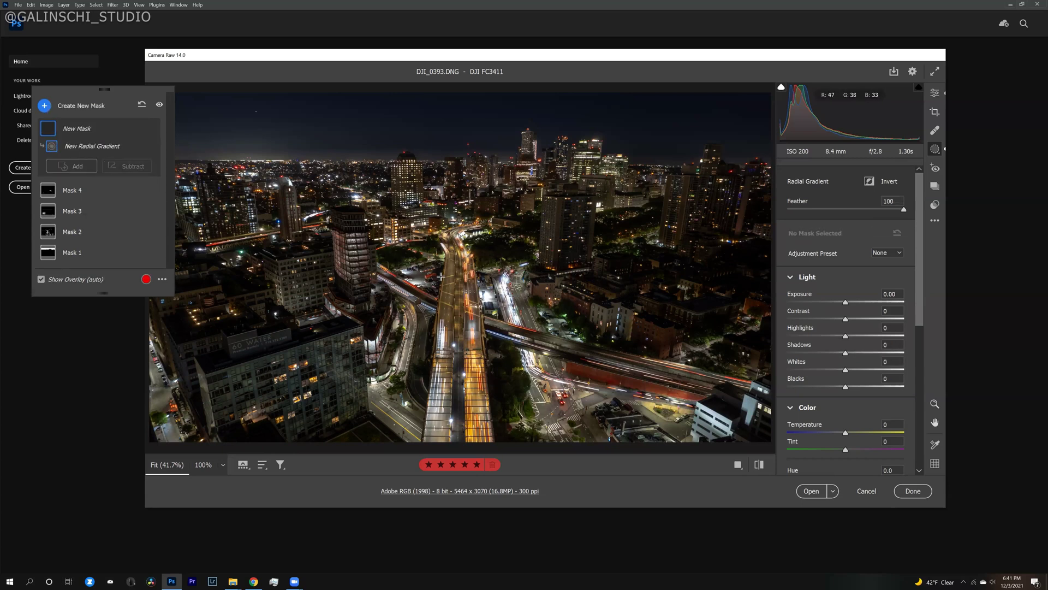
mouse_move(353, 225)
left_mouse_down()
mouse_move(379, 307)
mouse_move(353, 254)
left_mouse_up()
left_click_drag(353, 175, 348, 188)
left_click_drag(353, 333, 358, 321)
left_click(41, 279)
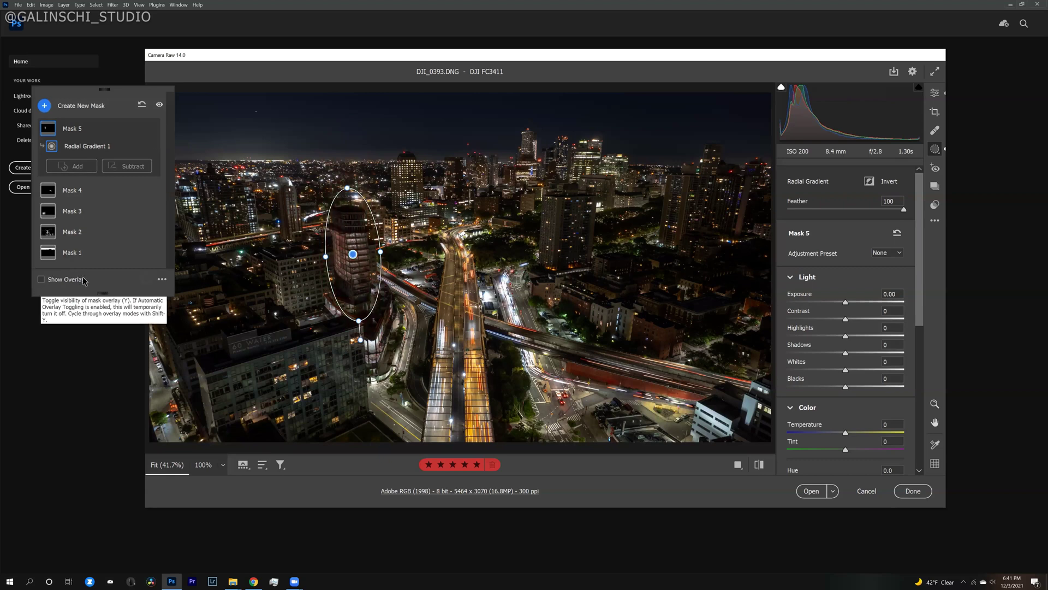
Adjust the tower mask to Shadows +23, Temperature -6, Tint +23, Clarity +5 and Dehaze +4.
left_click_drag(845, 353, 859, 353)
left_click_drag(845, 433, 842, 440)
left_click_drag(845, 450, 860, 449)
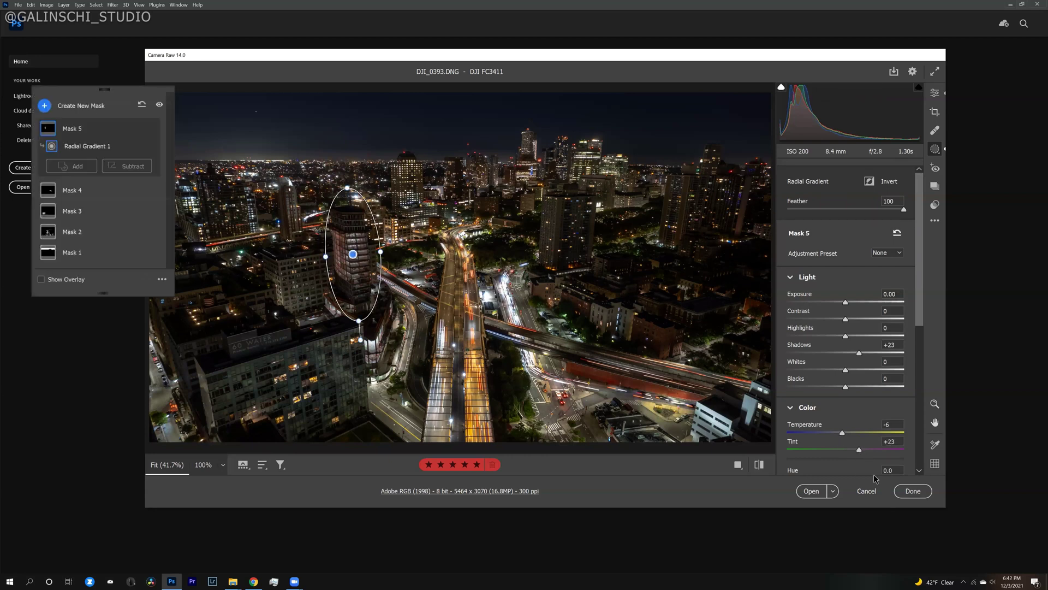
scroll(843, 310, "down", 5)
left_click_drag(844, 335, 849, 352)
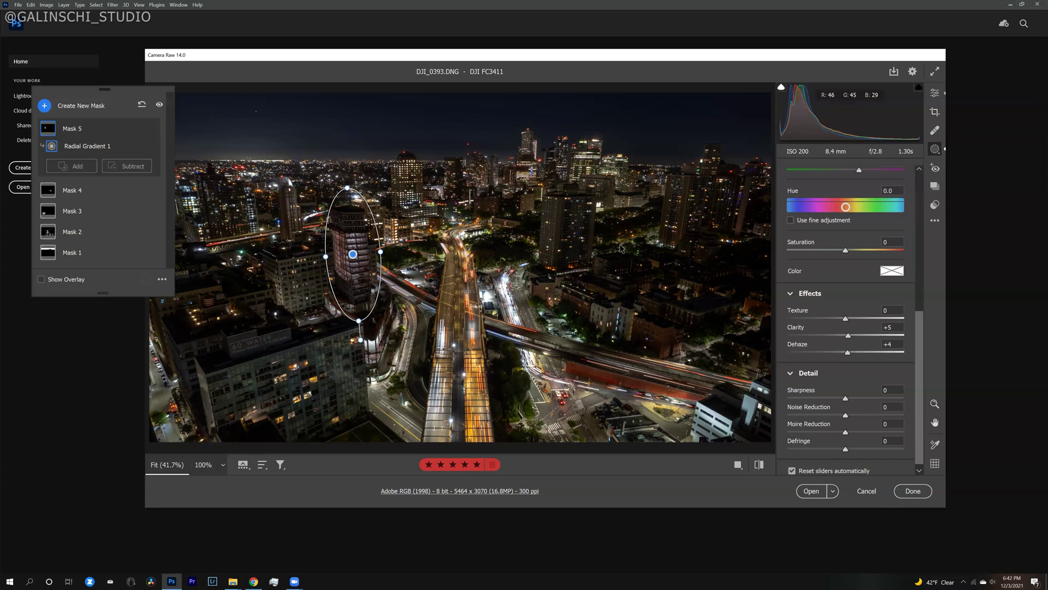
Add a radial mask around the tall building right of the highway with Exposure +0.20, Shadows +16 and Whites +6.
left_click(45, 106)
left_click(65, 172)
left_click_drag(552, 205, 598, 247)
left_click_drag(560, 204, 602, 225)
left_click_drag(854, 352, 855, 352)
left_click_drag(846, 302, 849, 304)
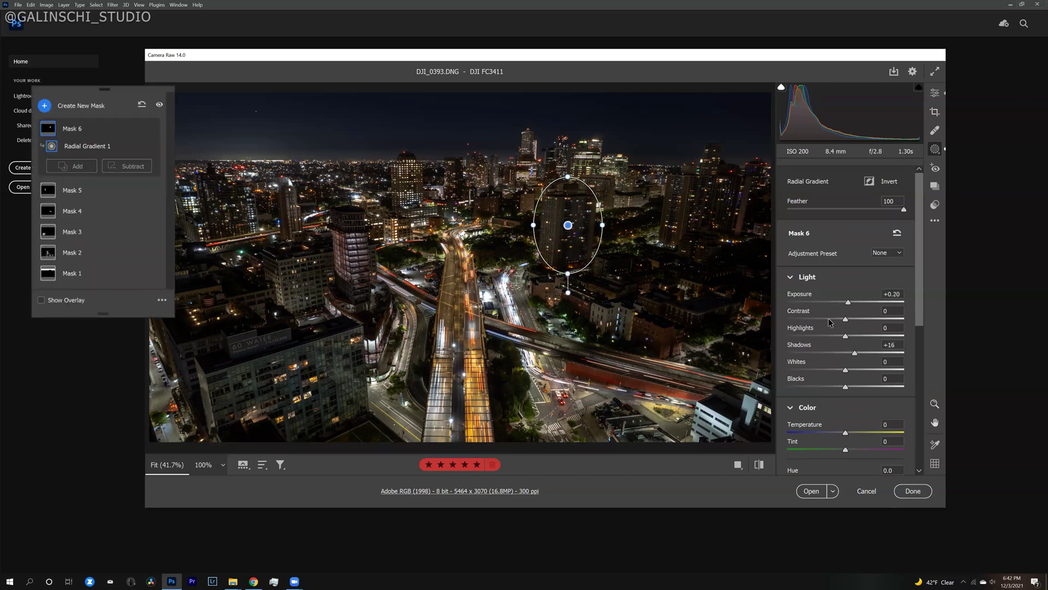
left_click_drag(847, 374, 852, 375)
Create a wide radial gradient mask over the dark low-rise blocks on the right side of the photo.
left_click(77, 166)
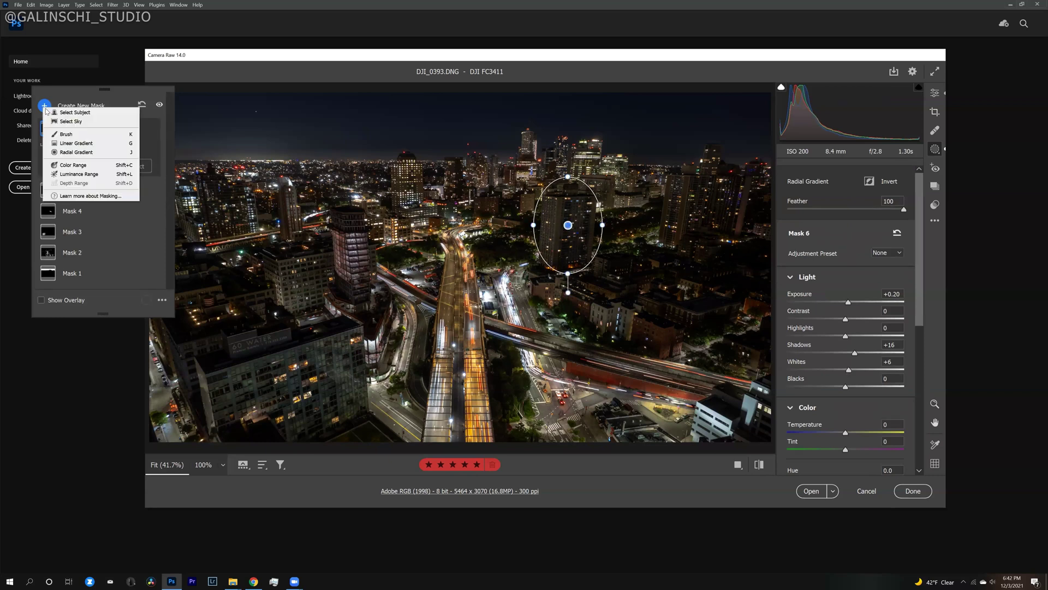
left_click(82, 154)
left_click_drag(622, 273, 663, 288)
left_click_drag(662, 349, 710, 301)
Adjust the low-rise mask's light, set Clarity +3 and Dehaze +2, and compare the mask off and on.
left_click_drag(845, 386, 851, 386)
left_click_drag(846, 336, 847, 359)
scroll(847, 349, "down", 5)
left_click_drag(845, 343, 847, 342)
left_click(150, 129)
left_click(150, 129)
Add a radial mask over the rooftops at the photo's left edge, moving the mask list lower and hiding the overlay.
left_click(45, 105)
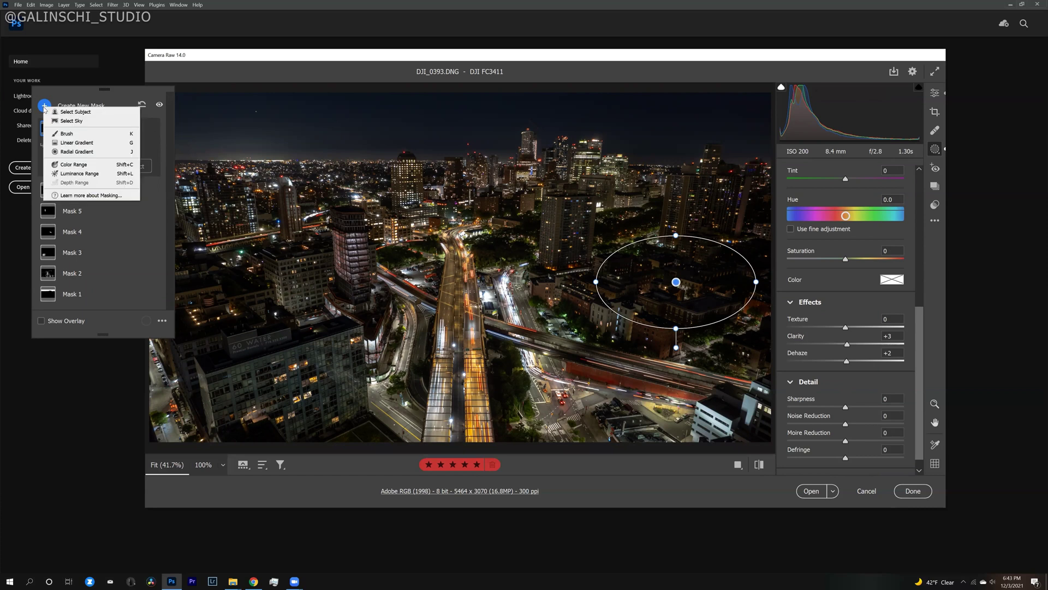
left_click(76, 152)
left_click_drag(102, 89, 65, 238)
mouse_move(215, 319)
left_mouse_down()
mouse_move(234, 355)
mouse_move(269, 353)
left_mouse_up()
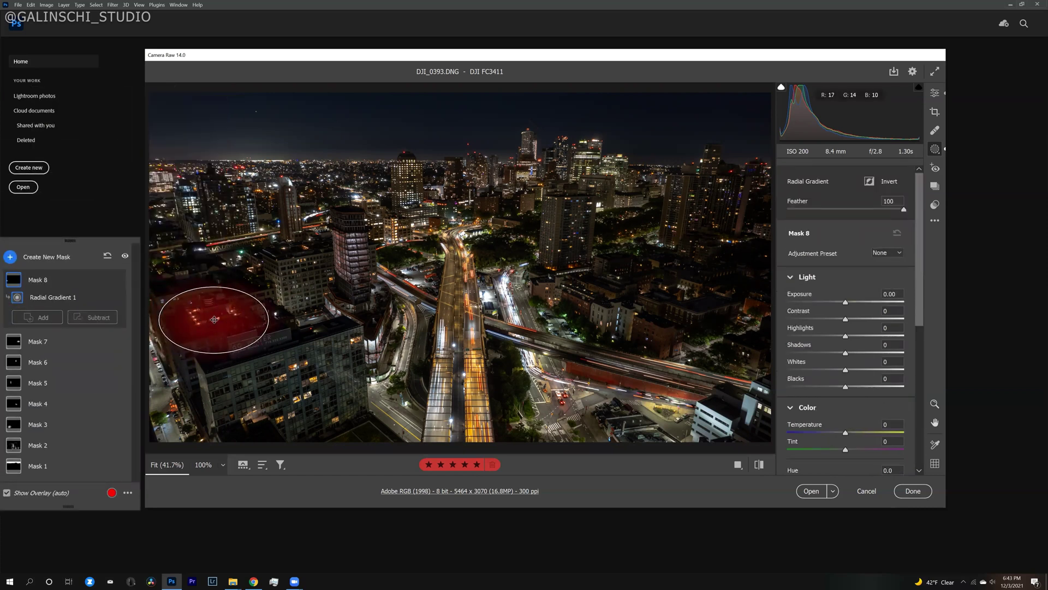
left_click(6, 493)
Set the left rooftop mask to Highlights -17, Shadows +20, Blacks +19, Temperature +7, Tint +20 and Saturation +10.
left_click_drag(845, 386, 850, 386)
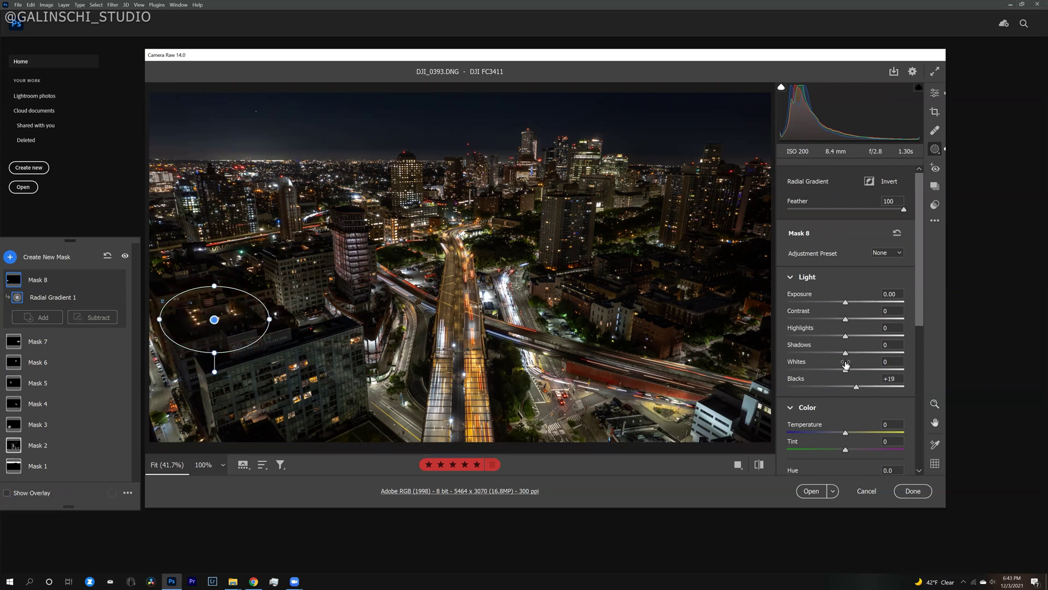
left_click_drag(846, 336, 839, 339)
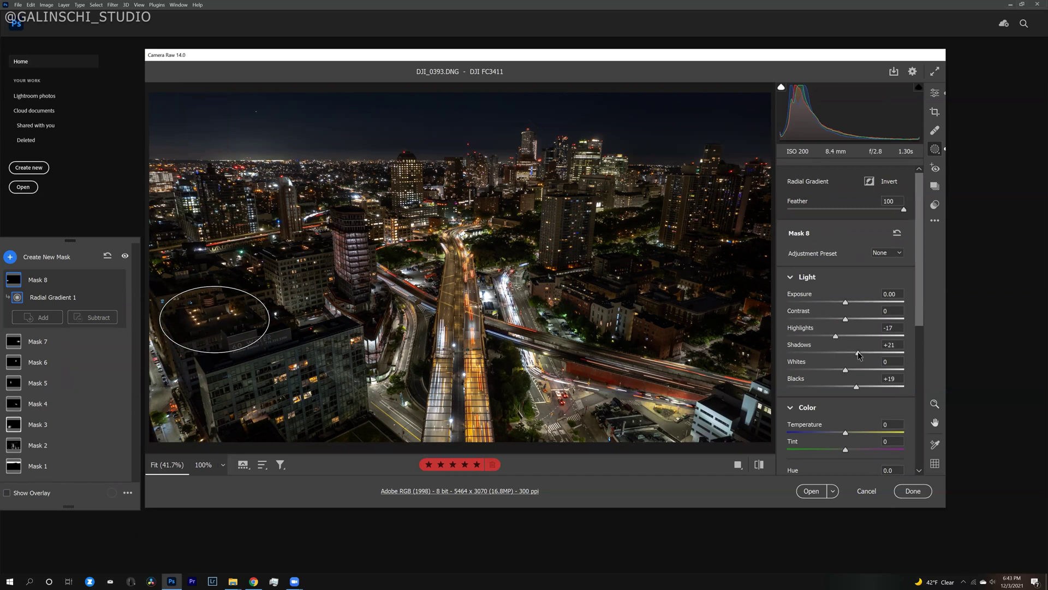
scroll(853, 355, "down", 2)
mouse_move(846, 381)
left_mouse_down()
mouse_move(835, 383)
mouse_move(858, 381)
mouse_move(850, 399)
left_mouse_up()
scroll(855, 395, "down", 3)
Create a tilted radial gradient mask around the distant towers at upper left and turn off the mask overlay.
left_click(10, 257)
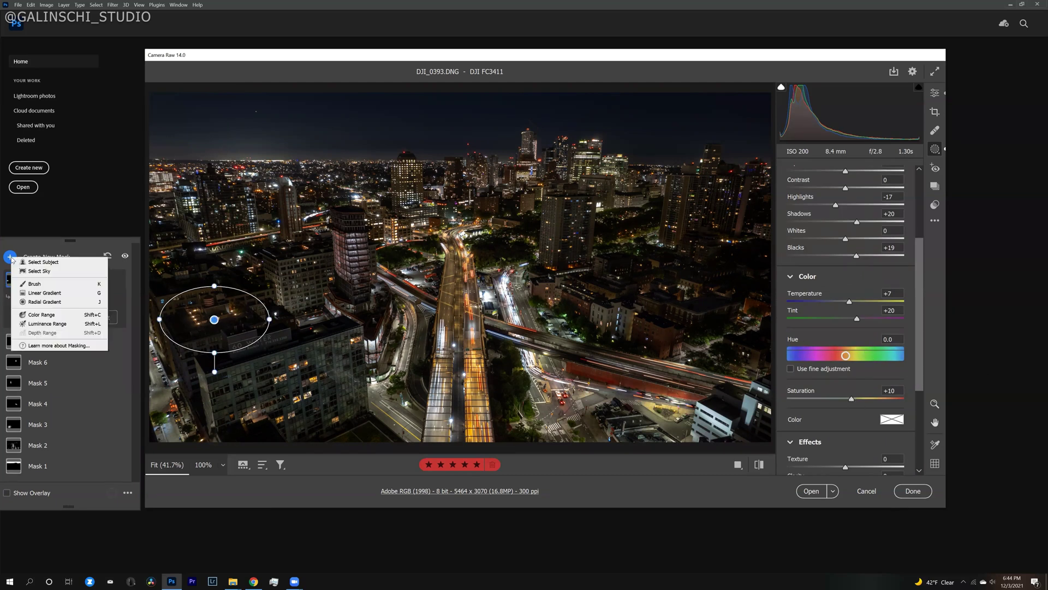
left_click(45, 301)
left_click_drag(194, 167, 255, 252)
left_click_drag(196, 172, 202, 177)
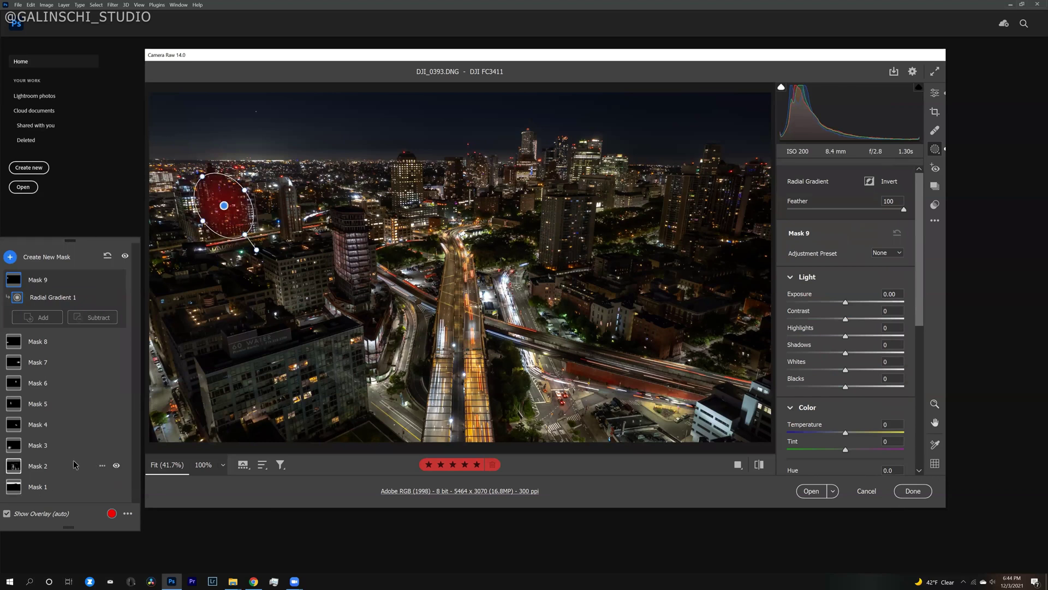
left_click(7, 513)
Set the distant-tower mask to Exposure +0.20, Highlights -9, Shadows +13, Whites +4, Temperature +10, Tint +4, Clarity +2 and Dehaze +6.
left_click_drag(846, 304, 848, 371)
scroll(848, 371, "down", 1)
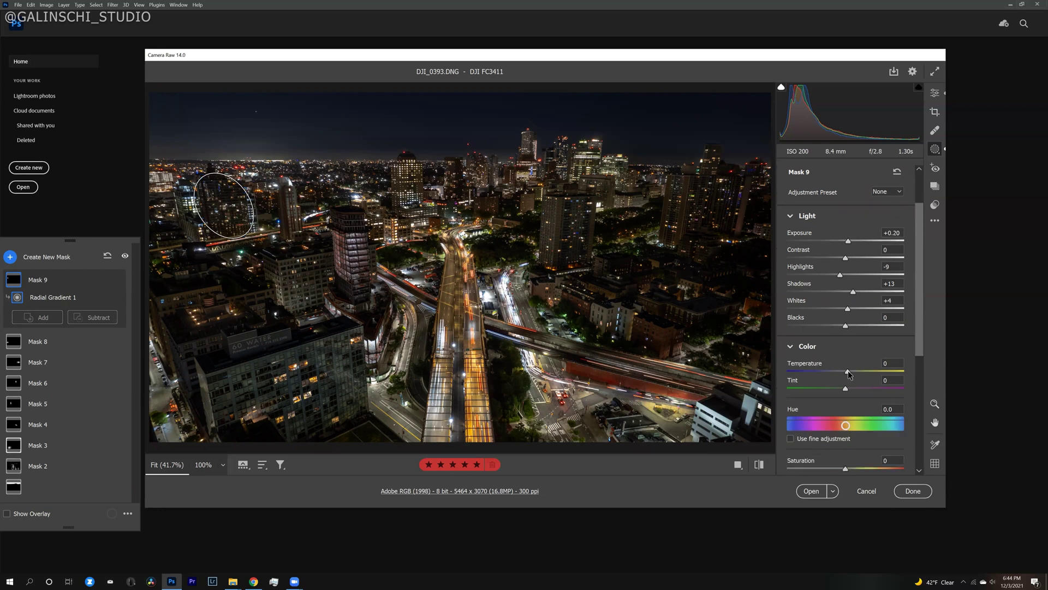
mouse_move(854, 371)
left_mouse_down()
mouse_move(849, 388)
mouse_move(846, 361)
left_mouse_up()
scroll(844, 382, "down", 3)
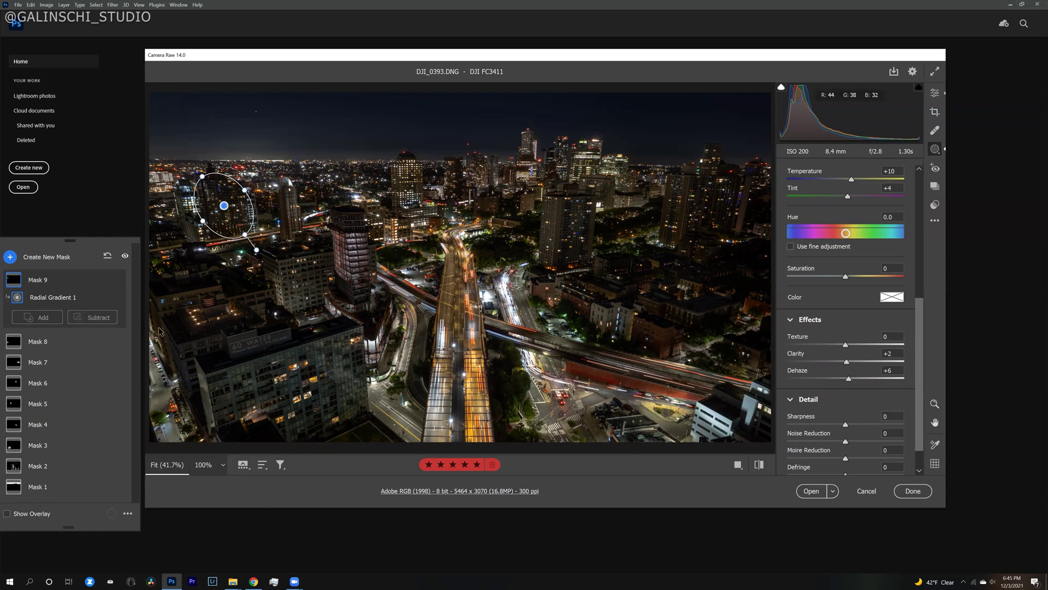
Compare the photo with the distant-tower mask off and on, and set that mask's Temperature to -10.
left_click(116, 280)
left_click(116, 281)
left_click(116, 280)
left_click(117, 281)
scroll(853, 289, "up", 3)
left_click_drag(852, 267, 838, 267)
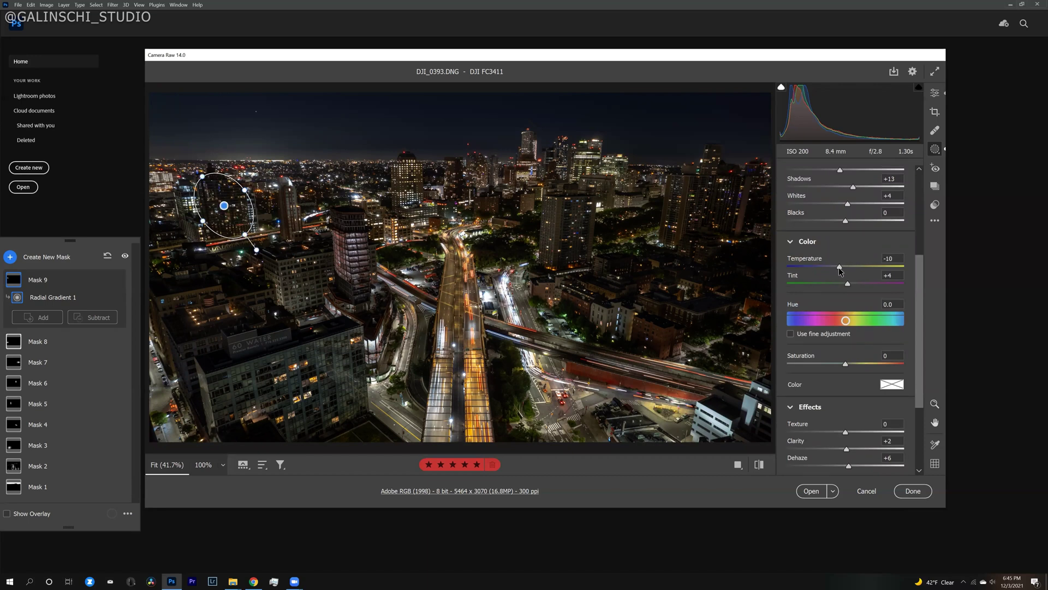
Create a wide, flat radial gradient mask over the dark area at the left edge, below the distant towers.
left_click(102, 280)
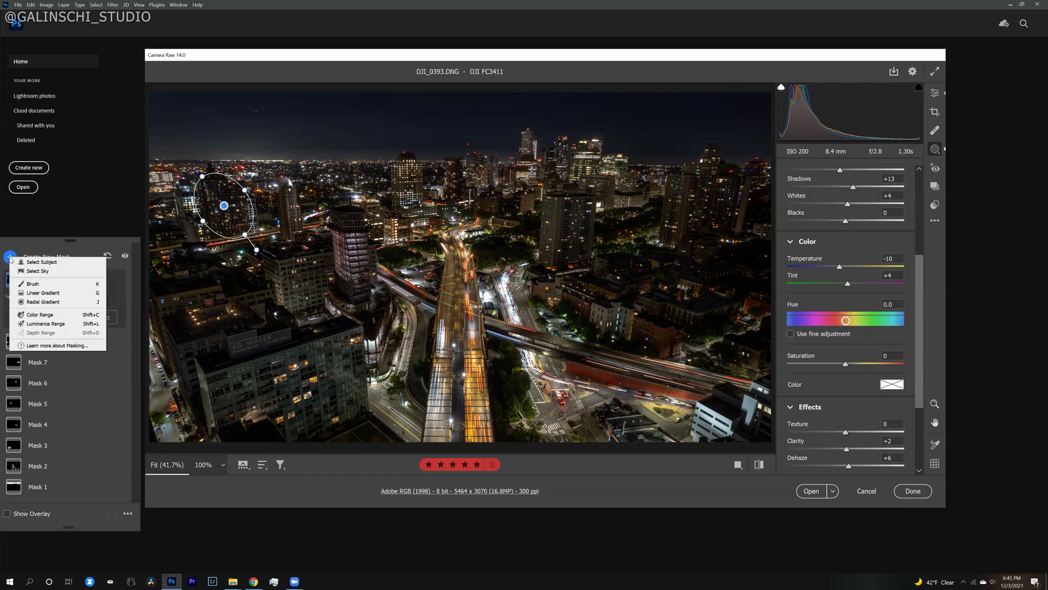
left_click(42, 301)
key("j")
mouse_move(176, 271)
left_mouse_down()
mouse_move(232, 295)
mouse_move(204, 277)
mouse_move(204, 300)
left_mouse_up()
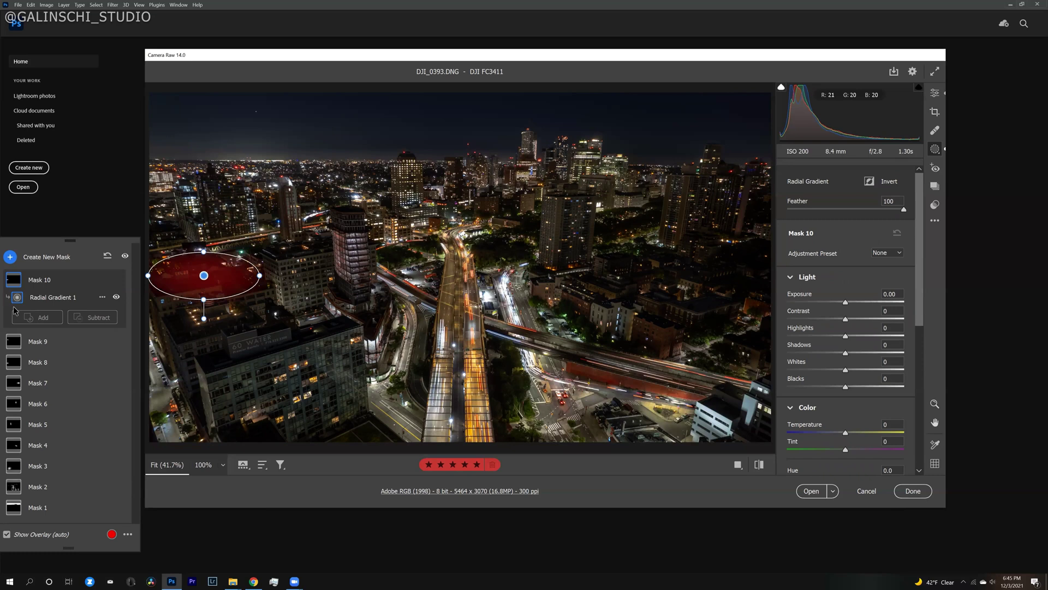
Turn off the mask overlay, set the dark left-edge mask's Shadows to +26 and raise its Exposure slightly.
left_click(4, 536)
left_click_drag(846, 352, 860, 353)
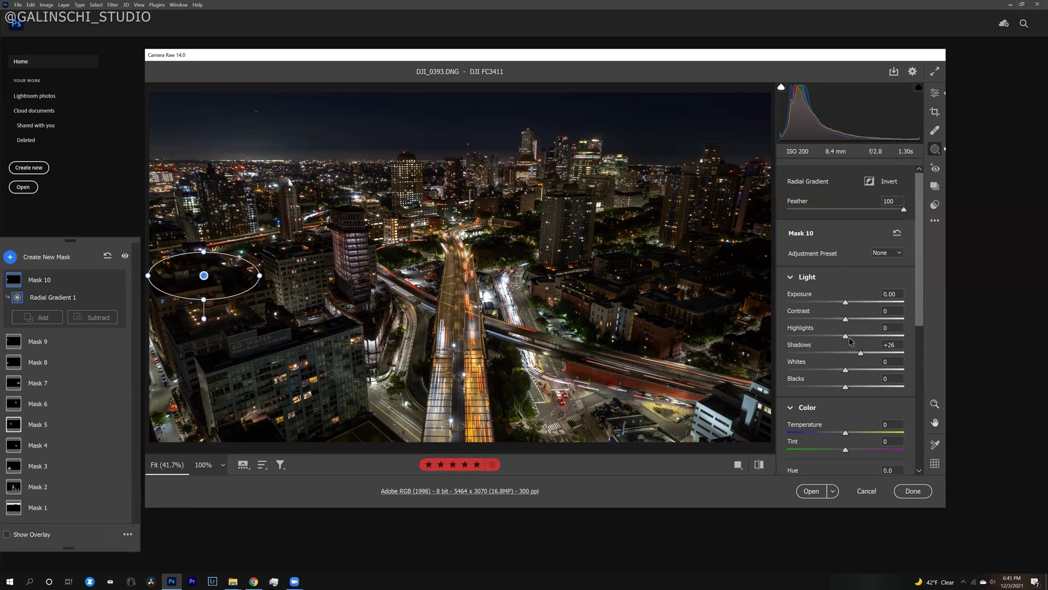
left_click_drag(845, 301, 850, 301)
Set the dark left-edge mask's Noise Reduction to +25 and Moire Reduction to +9, judging the effect at 100% before fitting the whole photo.
scroll(847, 344, "down", 5)
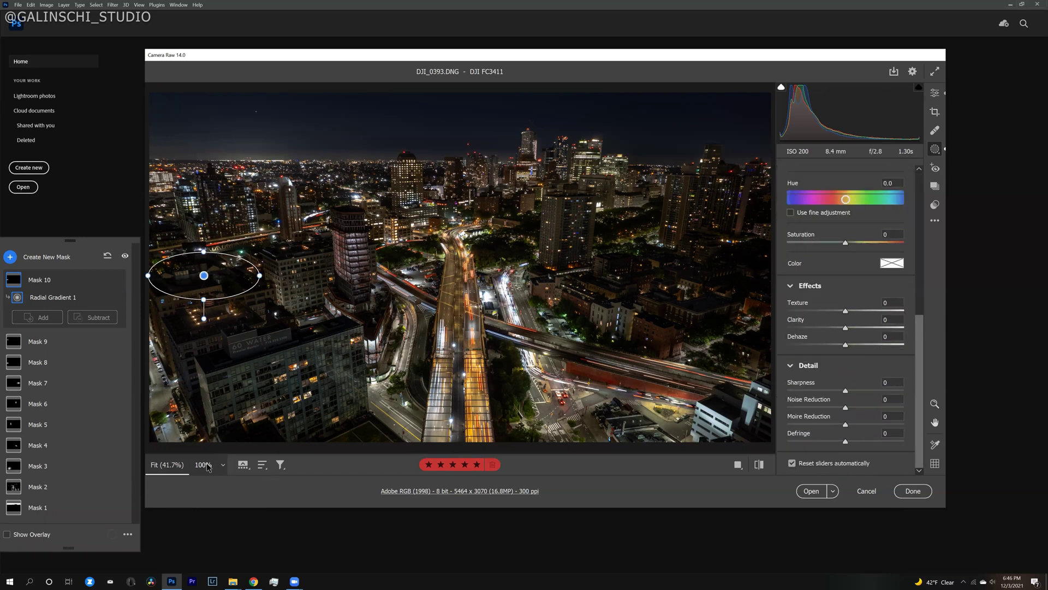
left_click(205, 464)
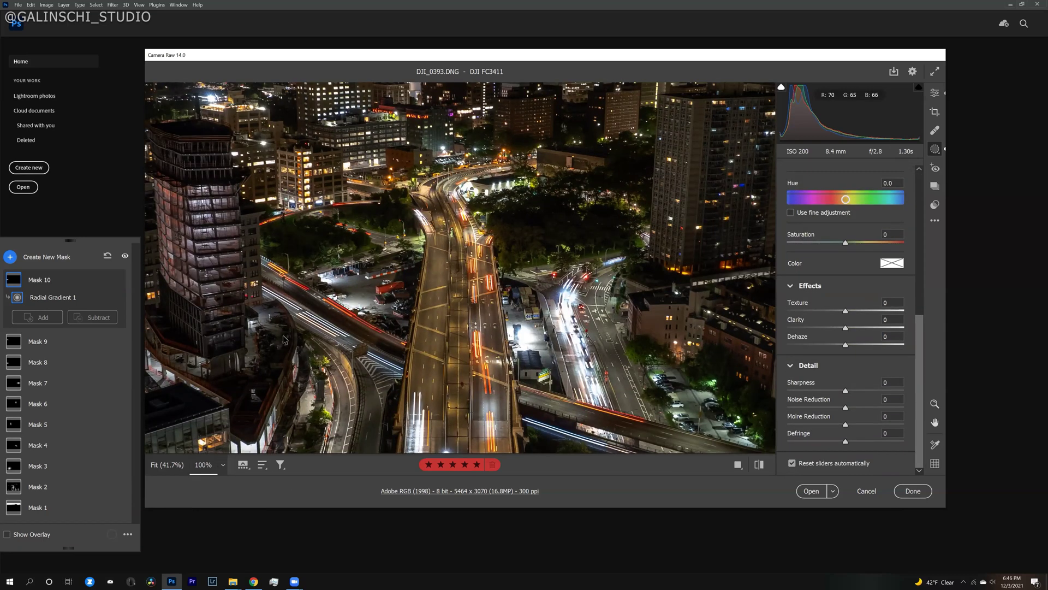
scroll(295, 243, "up", 5)
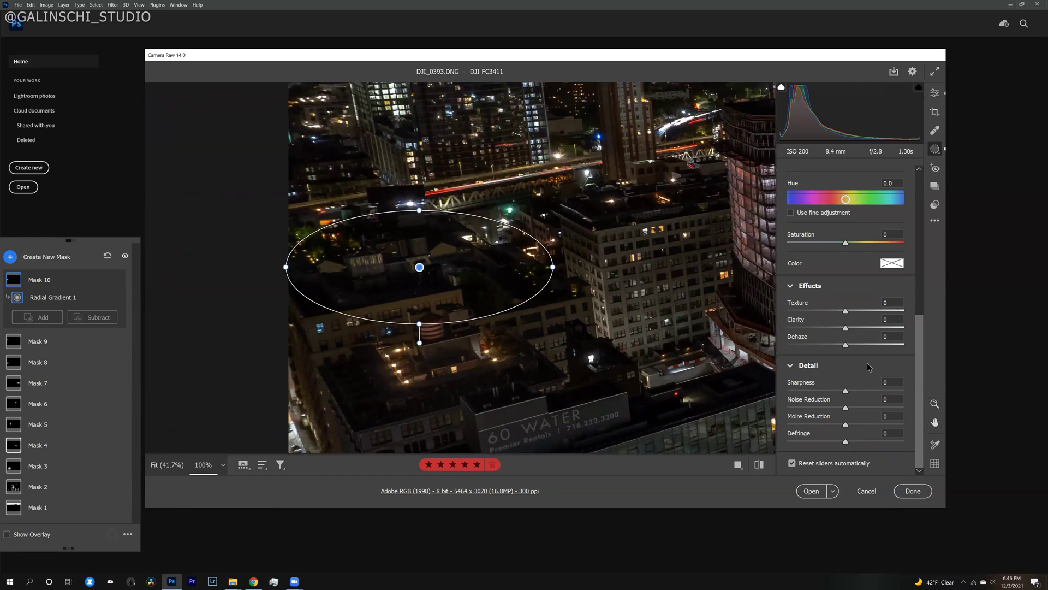
scroll(868, 366, "up", 1)
left_click_drag(845, 417, 857, 418)
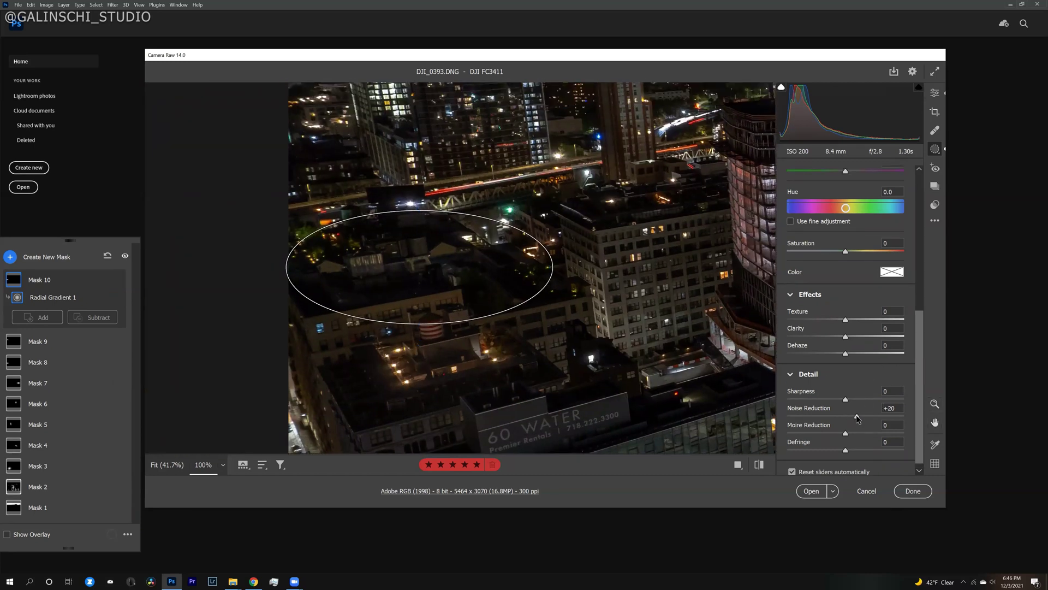
left_click_drag(857, 418, 850, 434)
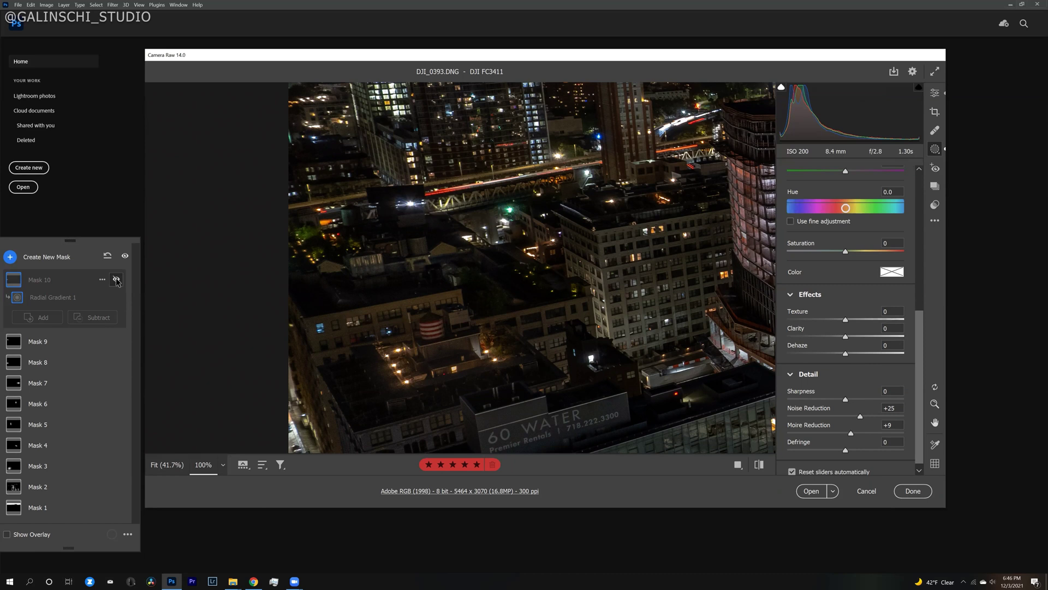
left_click(223, 465)
left_click(250, 439)
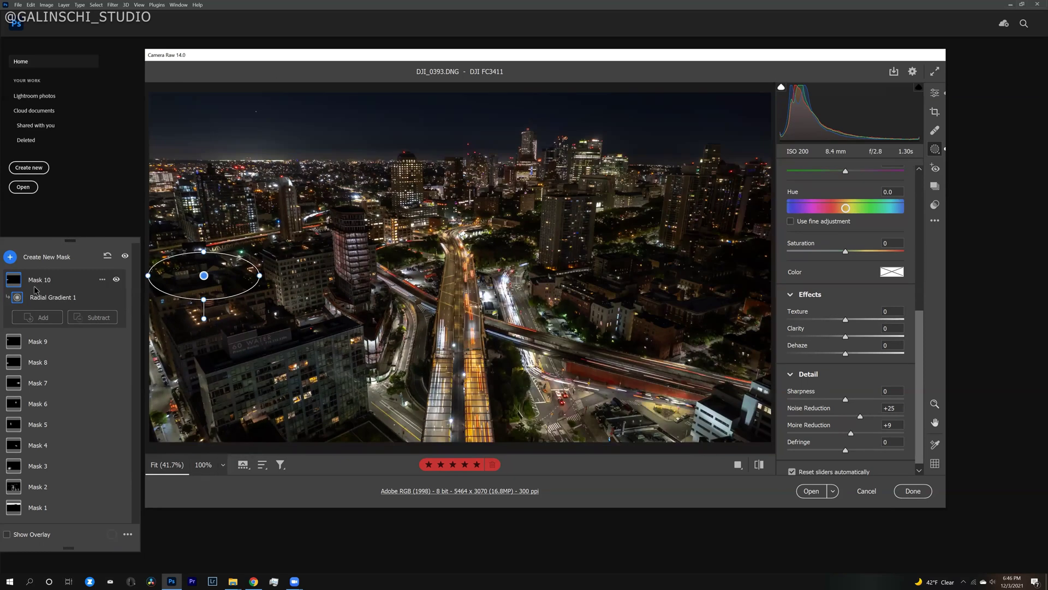
Create a wide radial gradient mask over the central buildings where the highway ends and turn off the mask overlay.
left_click(10, 256)
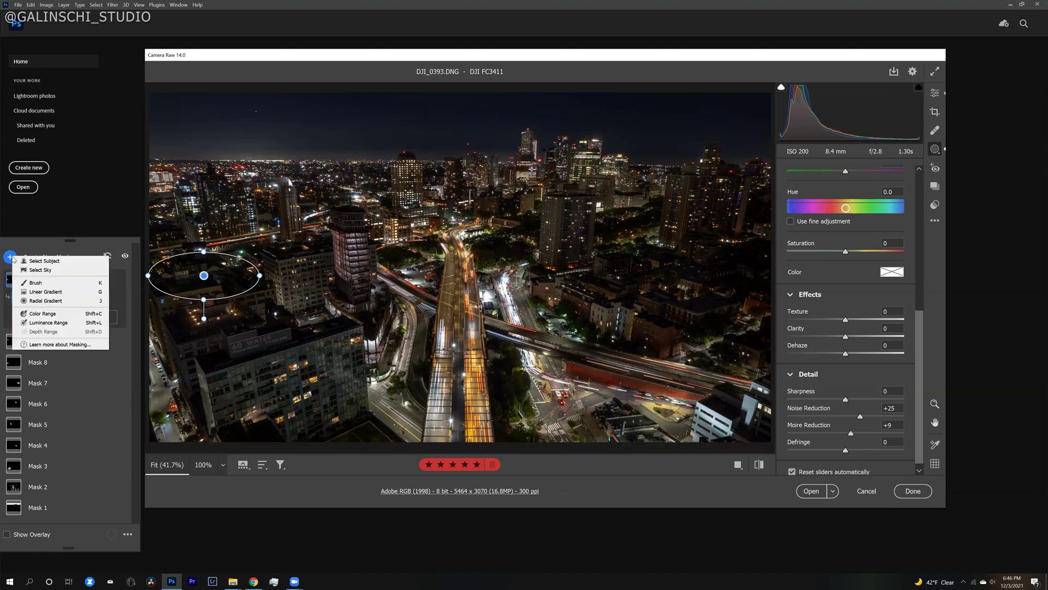
left_click(35, 301)
left_click_drag(323, 130, 484, 226)
left_click_drag(403, 178, 457, 192)
left_click(7, 555)
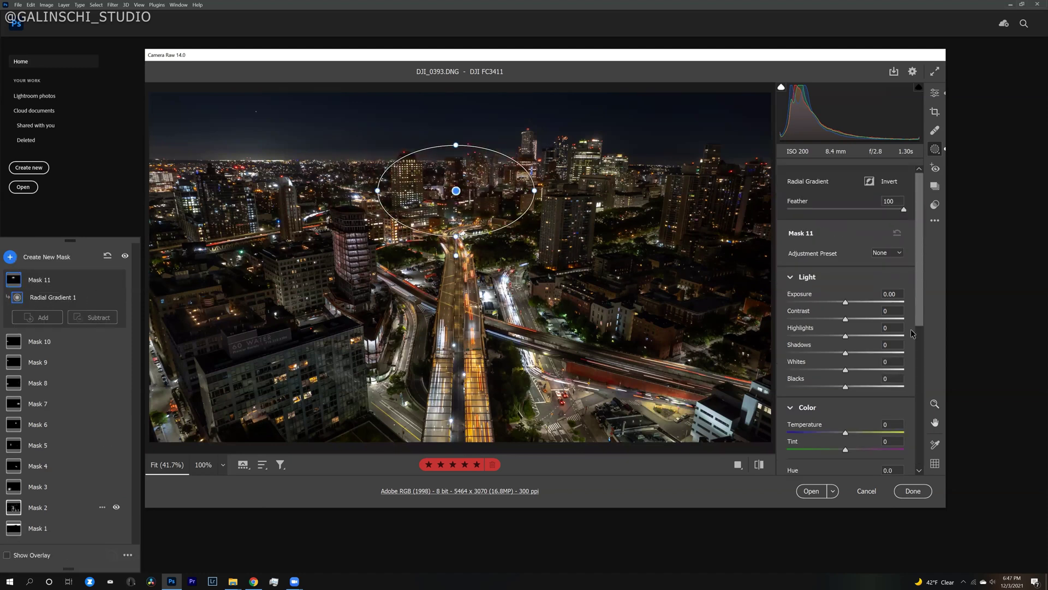
Set the central-buildings mask to Exposure +0.45, Highlights -15, Shadows +39, Temperature -10, Tint +5 and Saturation +1.
left_click_drag(845, 354, 869, 355)
left_click_drag(846, 302, 837, 338)
scroll(862, 346, "down", 3)
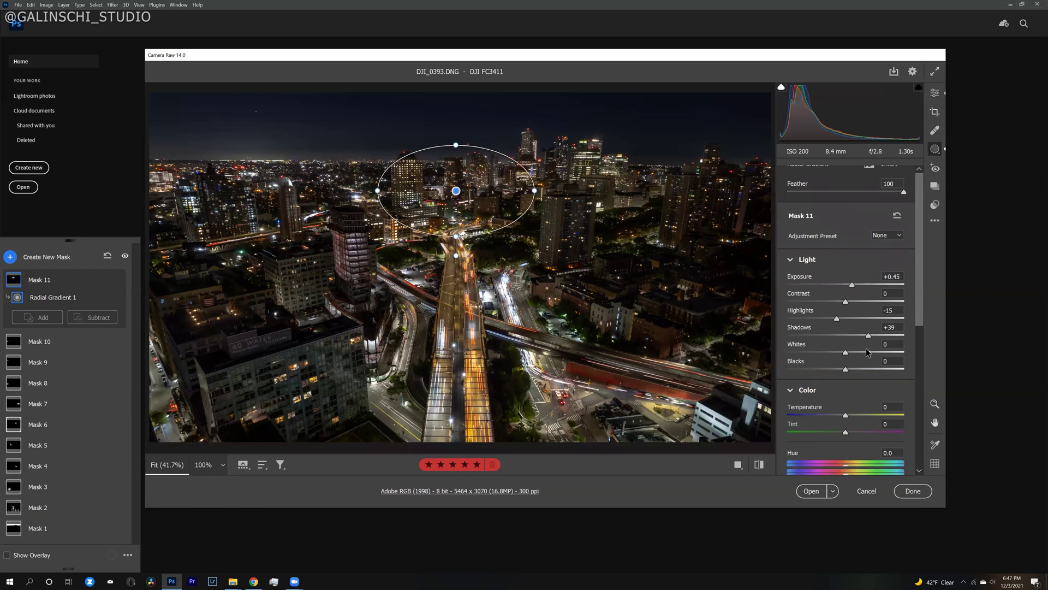
left_click(839, 328)
left_click_drag(846, 343, 848, 343)
scroll(849, 339, "down", 4)
left_click(847, 338)
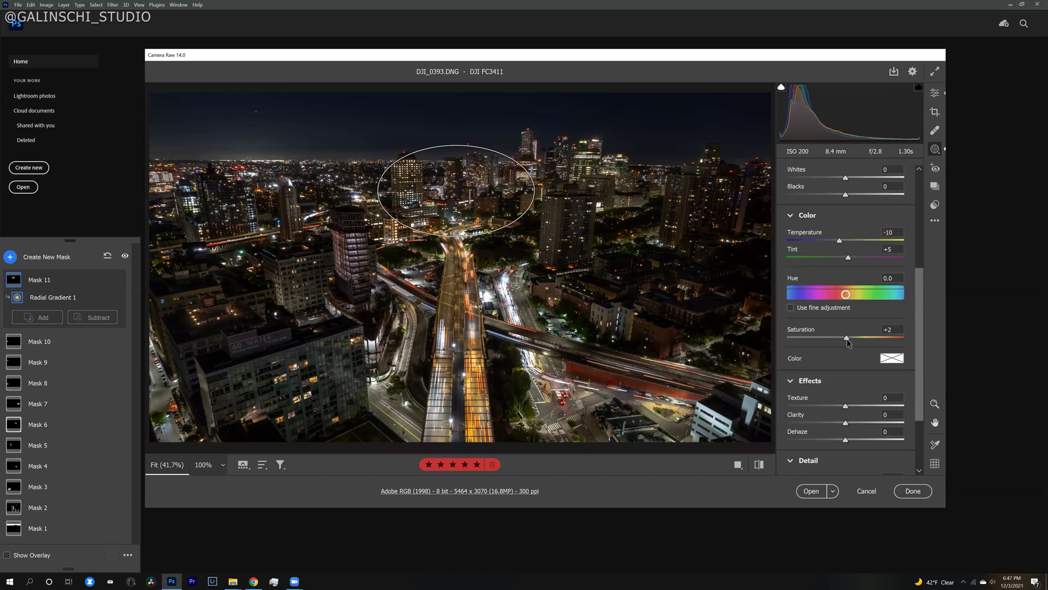
Set the central-buildings mask's Sharpness to +10 and Noise Reduction to +5 at 100% zoom, and return to the full photo.
scroll(844, 343, "down", 4)
key("ctrl+alt+0")
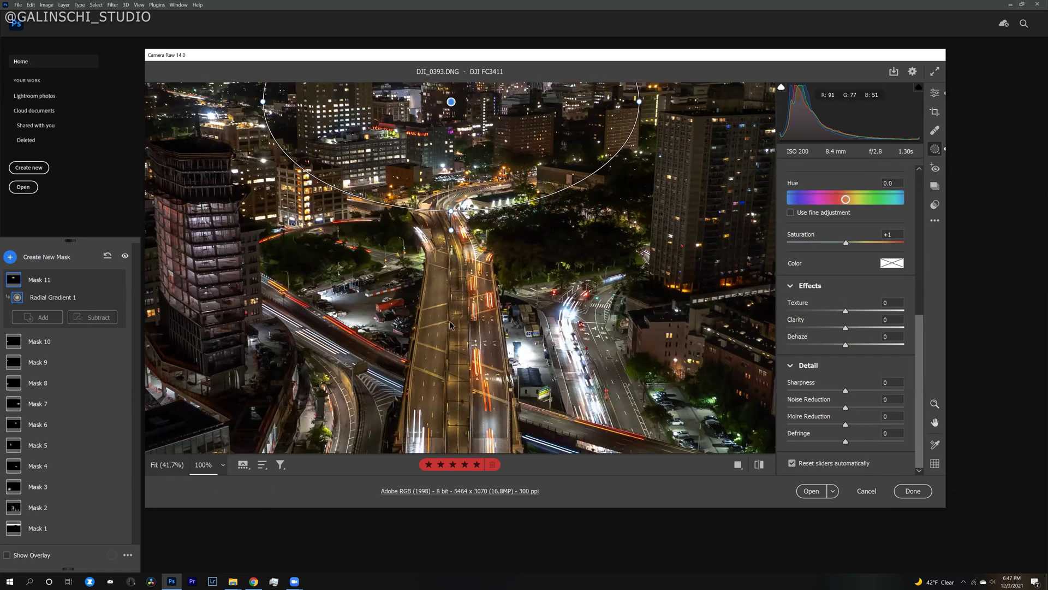
left_click_drag(846, 391, 849, 407)
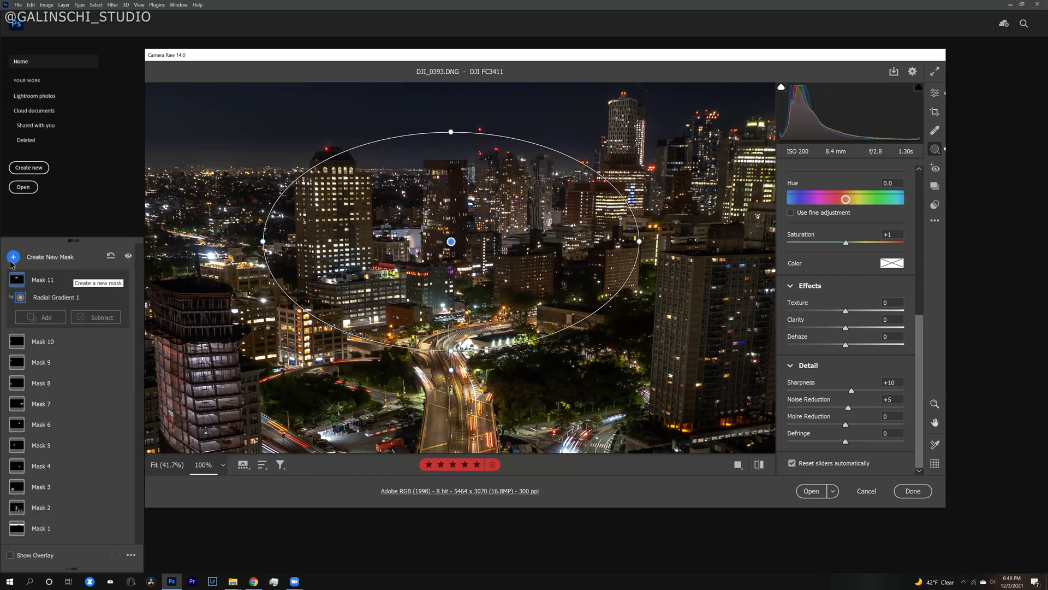
right_click(236, 352)
left_click(271, 364)
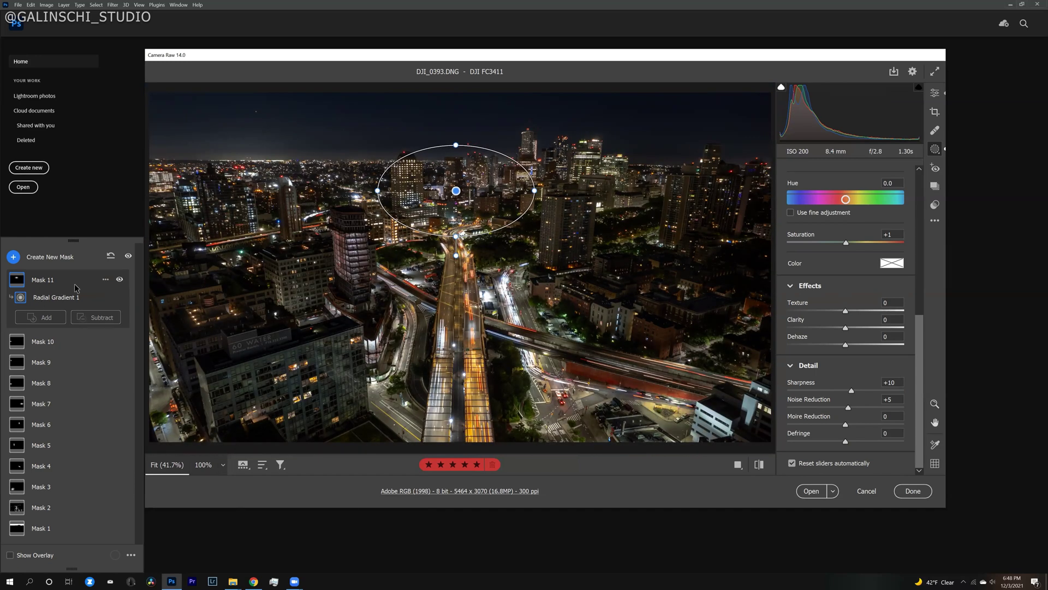
left_click(13, 256)
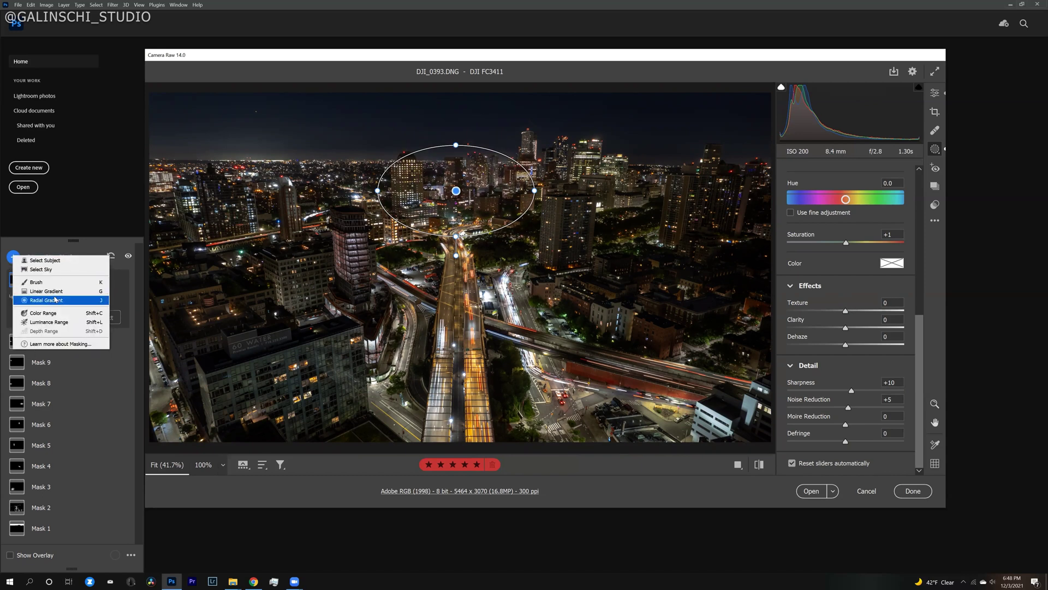
left_click(41, 466)
left_click(41, 466)
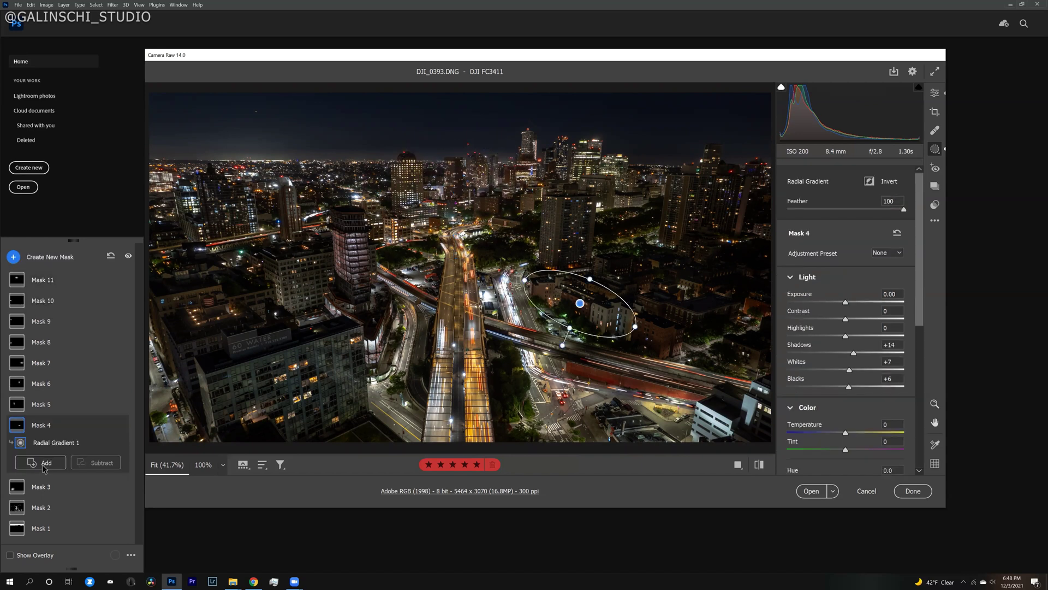
Set Mask 7, over the dark low-rise blocks at the photo's right, to Exposure +0.90, Highlights -15 and Shadows +9.
left_click(51, 370)
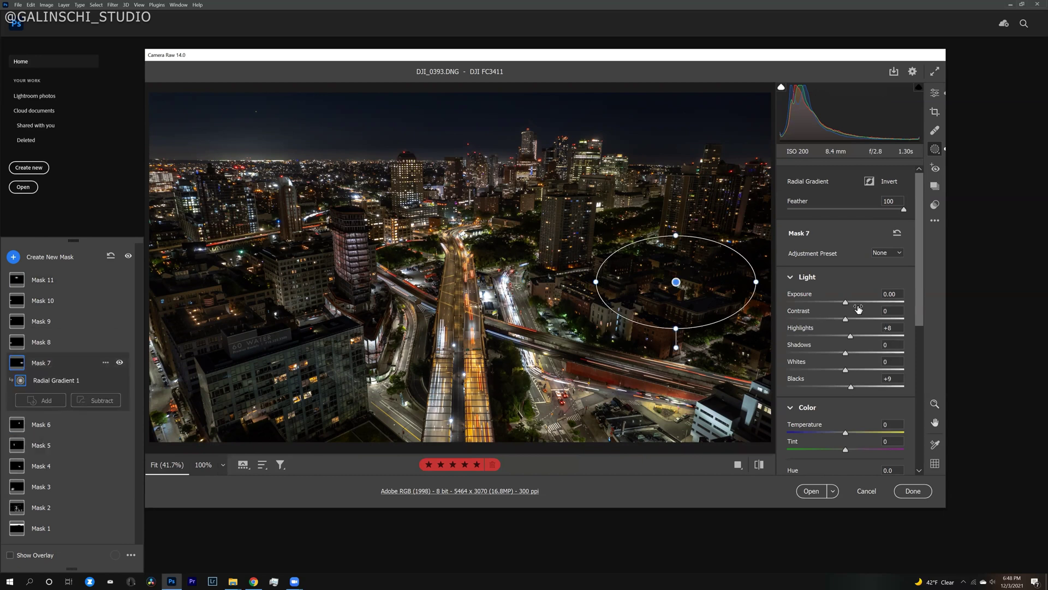
left_click_drag(853, 302, 854, 303)
key("space")
left_click(677, 284)
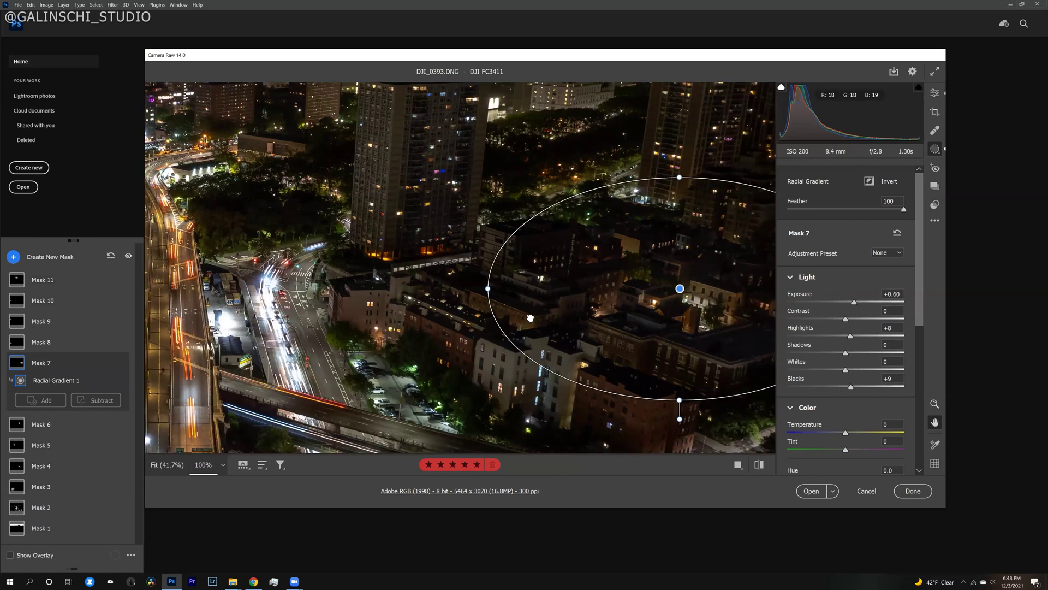
left_click_drag(530, 318, 398, 305)
left_click_drag(858, 303, 851, 355)
Compare the low-rise blocks with Mask 7 off and on, and zoom back out of the close-up.
left_click(120, 362)
left_click(119, 363)
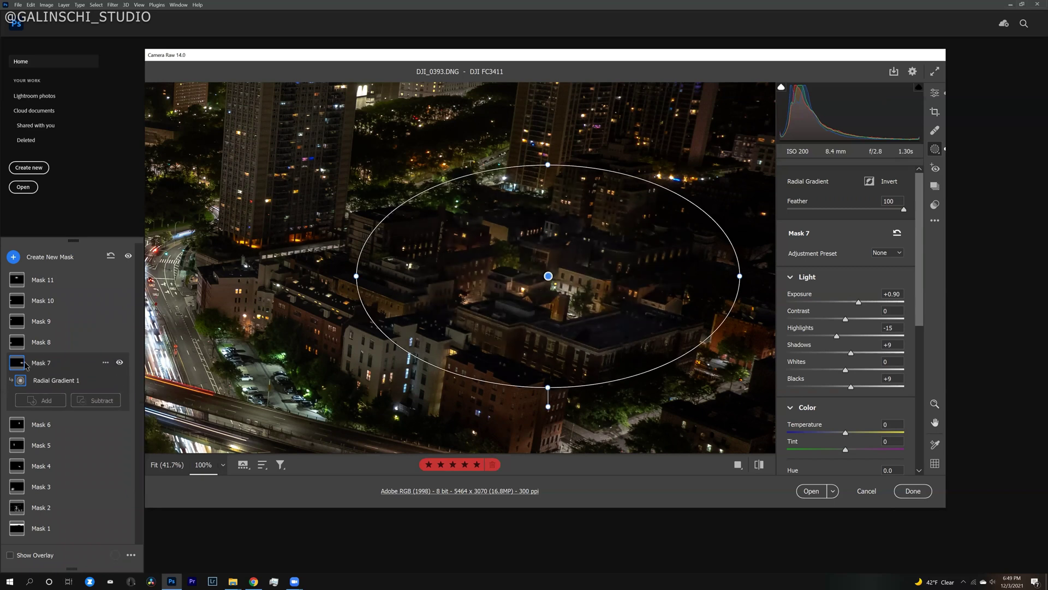
left_click(223, 464)
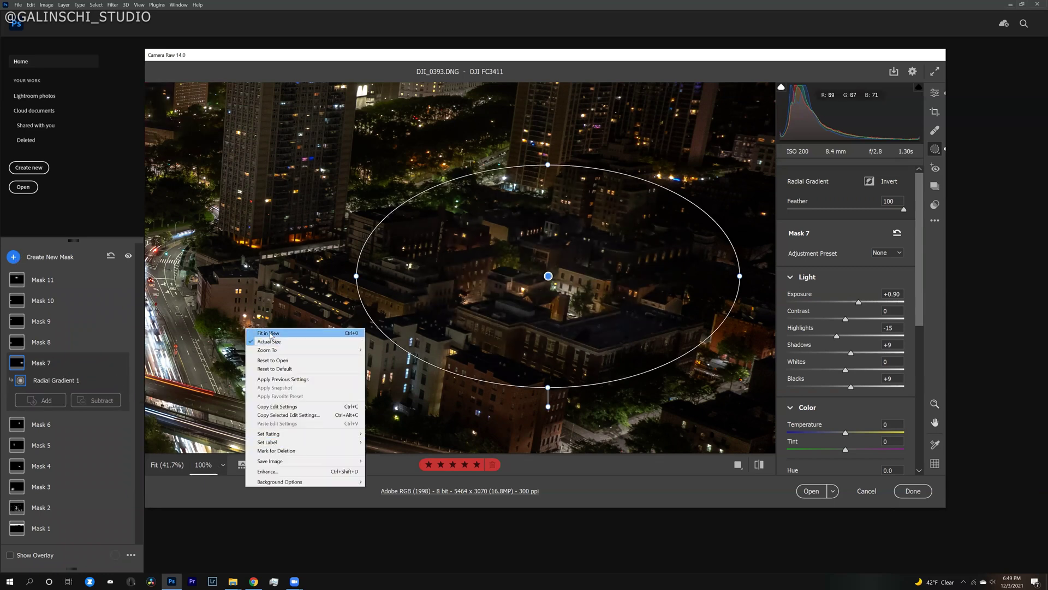
left_click(272, 334)
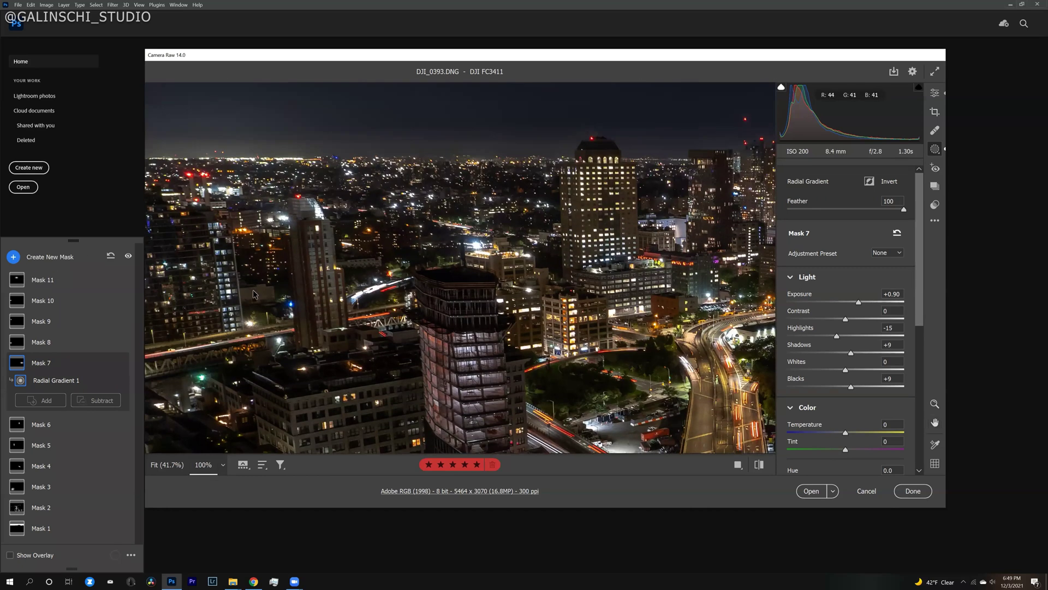
Create a small round radial gradient mask around the dark top of the tower under construction and hide the mask overlay.
left_click(13, 256)
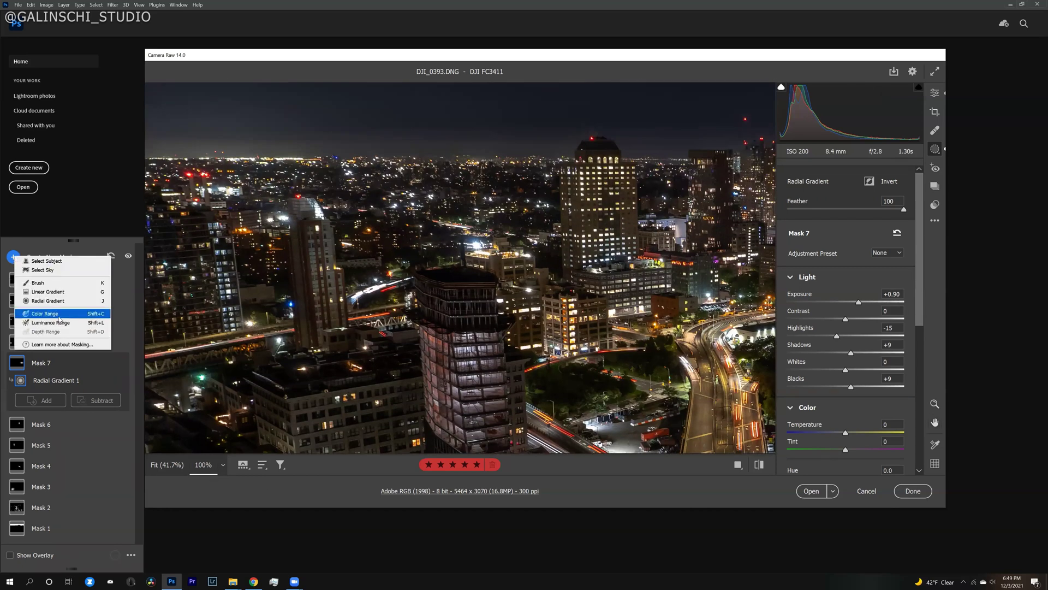
left_click(48, 301)
mouse_move(432, 273)
left_mouse_down()
mouse_move(476, 300)
mouse_move(456, 284)
mouse_move(458, 332)
left_mouse_up()
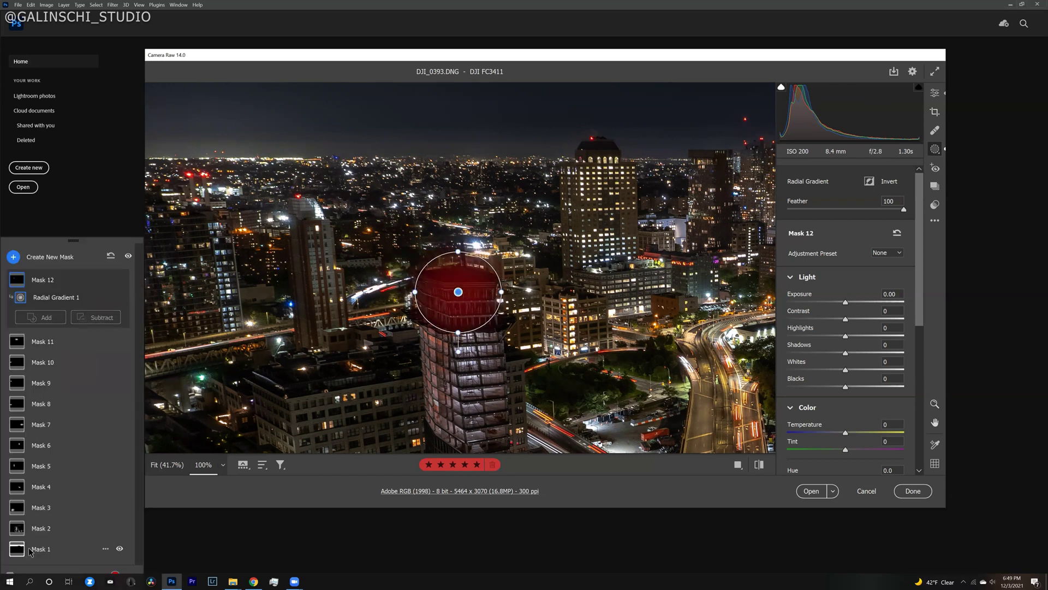
left_click(22, 510)
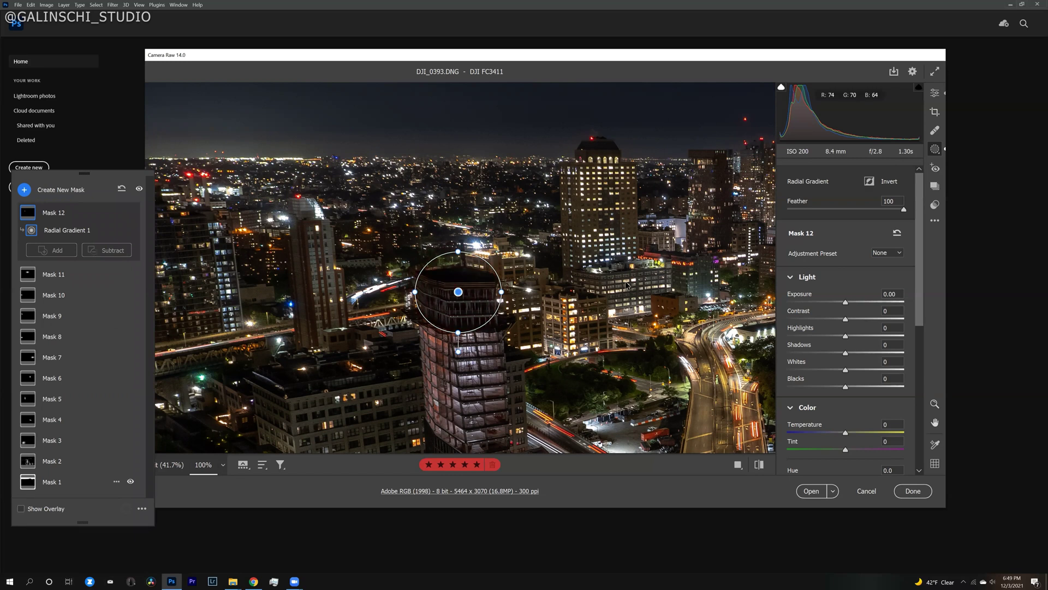
Set the tower-top mask to Exposure +0.35, Highlights -8, Shadows +23 and Blacks +7, and fit the whole photo in view.
left_click_drag(845, 302, 855, 304)
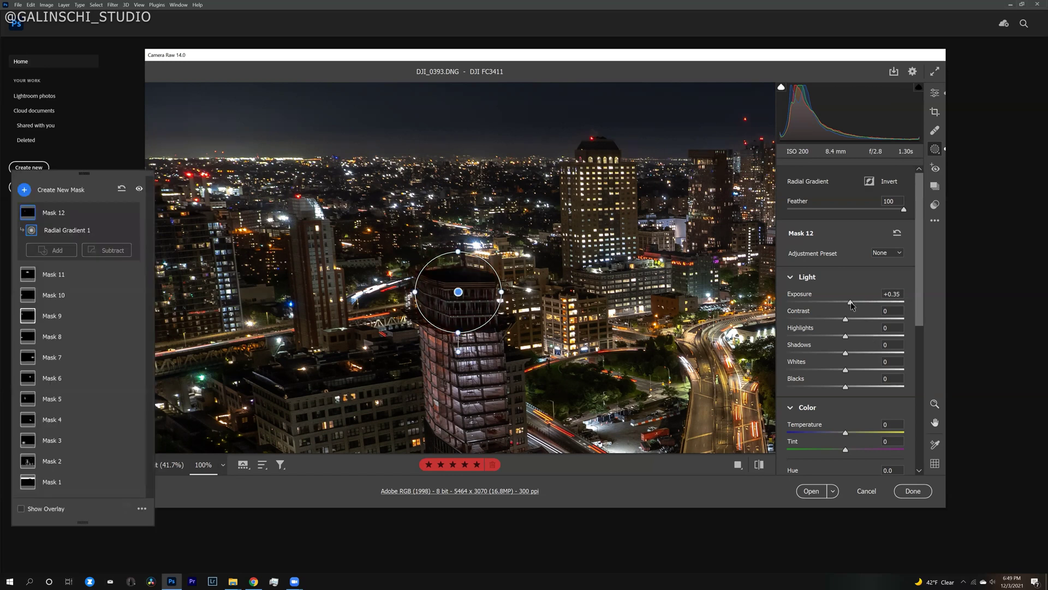
mouse_move(846, 354)
left_mouse_down()
mouse_move(858, 352)
mouse_move(840, 336)
left_mouse_up()
left_click_drag(849, 386, 849, 385)
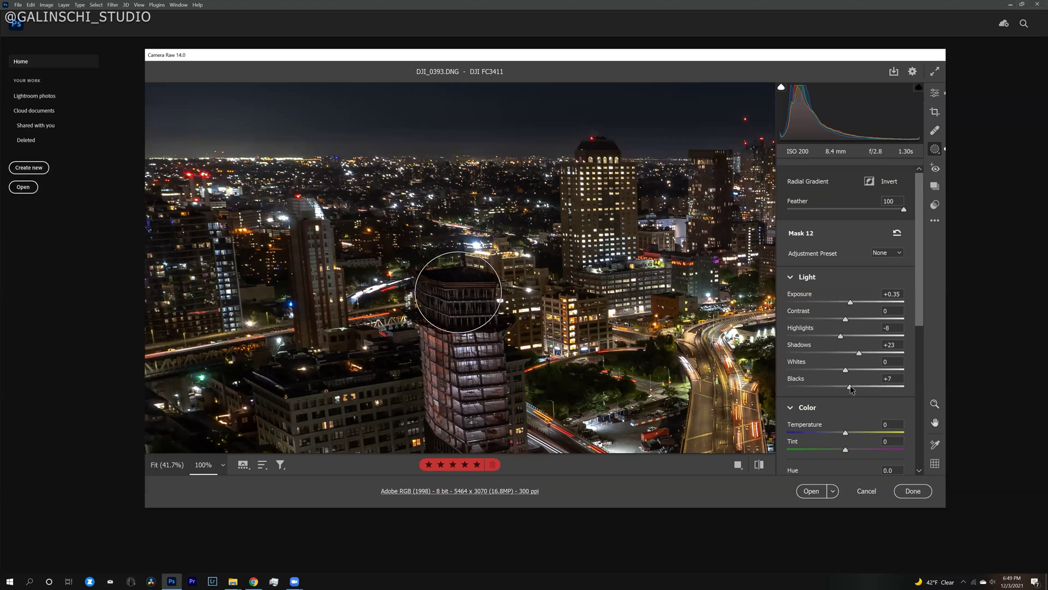
right_click(271, 315)
left_click(312, 319)
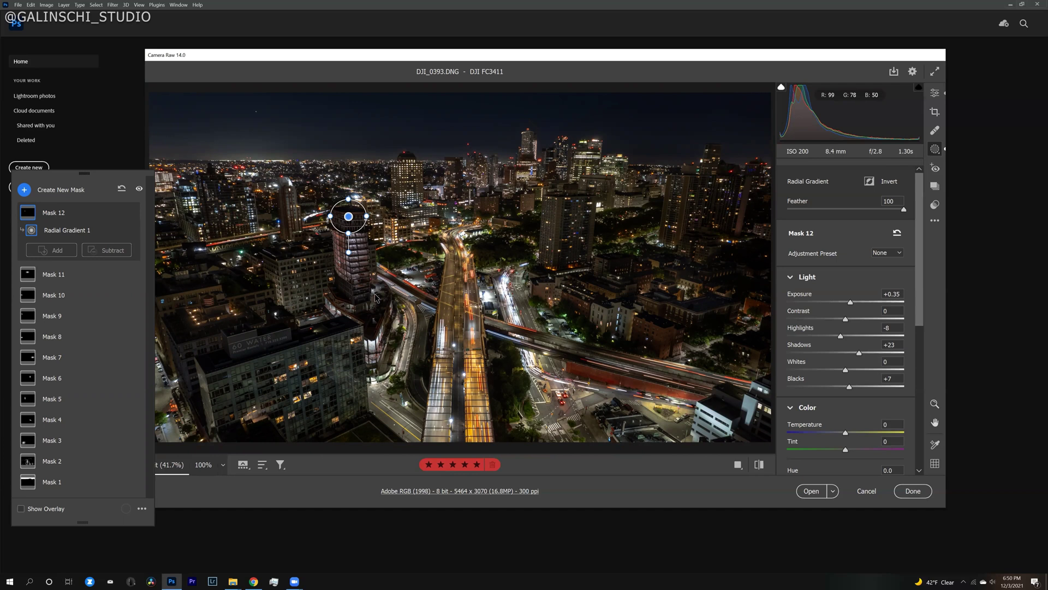
Compare the whole photo with all masks off and on.
left_click(139, 189)
left_click(139, 188)
left_click(139, 189)
left_click(139, 189)
Create a tilted radial gradient mask over the far end of the 60 Water roof with Exposure +0.65, Highlights -31, Shadows +76, Whites +9 and Blacks +5.
left_click(24, 190)
left_click(60, 240)
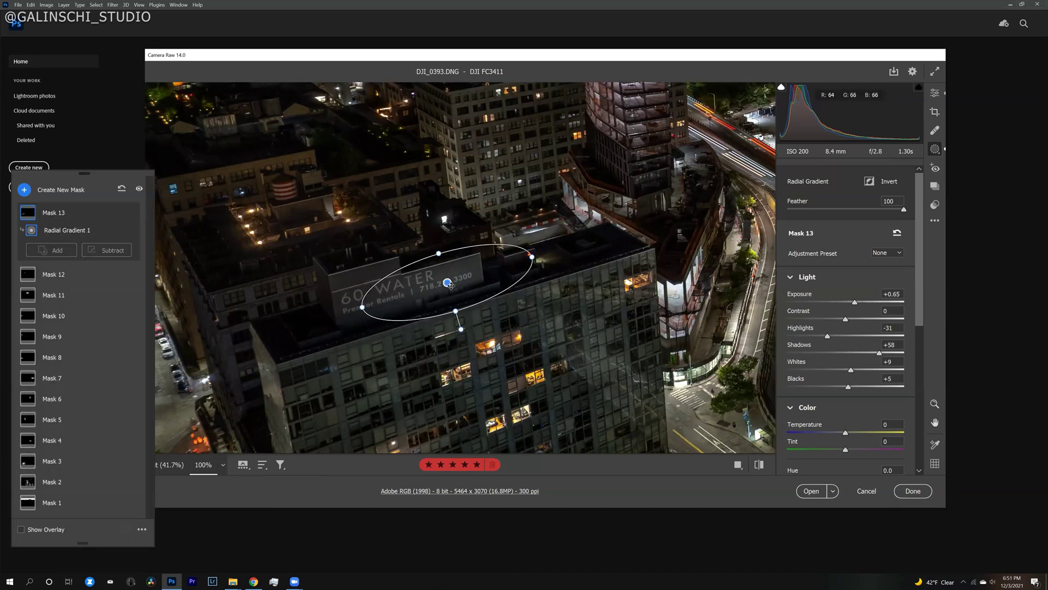
left_click_drag(449, 284, 563, 252)
left_click_drag(879, 352, 889, 352)
Create a small oval radial gradient mask on the near corner of the 60 Water building's roof, beside the sign.
left_click(24, 191)
left_click(60, 241)
mouse_move(284, 328)
left_mouse_down()
mouse_move(311, 339)
mouse_move(298, 334)
left_mouse_up()
left_click_drag(299, 333, 312, 336)
mouse_move(297, 300)
left_mouse_down()
mouse_move(258, 331)
mouse_move(297, 311)
left_mouse_up()
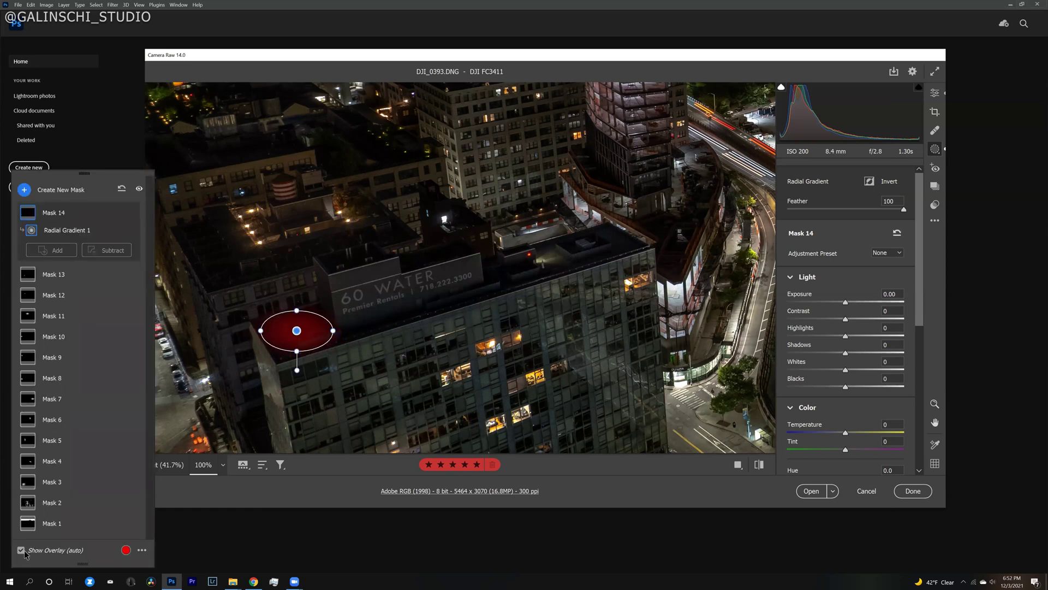
Raise the roof-corner mask's Exposure, Shadows and Whites, and set Noise Reduction to +35 and Moire Reduction to +15.
left_click_drag(846, 303, 854, 303)
mouse_move(846, 352)
left_mouse_down()
mouse_move(860, 351)
mouse_move(843, 336)
mouse_move(851, 369)
left_mouse_up()
scroll(826, 346, "down", 5)
mouse_move(846, 423)
left_mouse_down()
mouse_move(865, 424)
mouse_move(856, 443)
mouse_move(867, 426)
left_mouse_up()
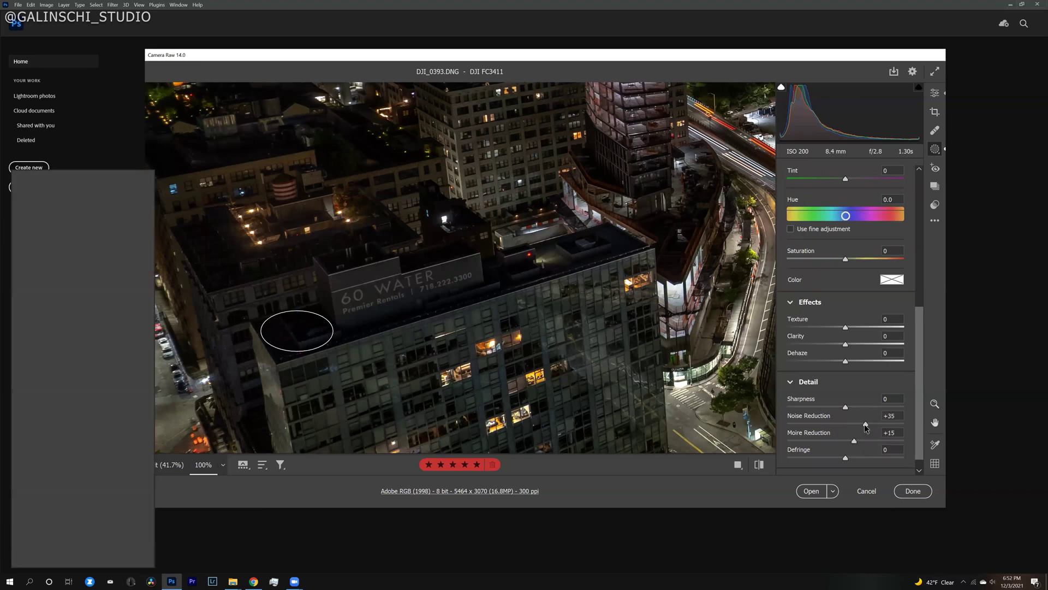
Set Noise Reduction to +22 and slightly raise Moire Reduction on Mask 13 at the roof's far end.
scroll(854, 398, "down", 10)
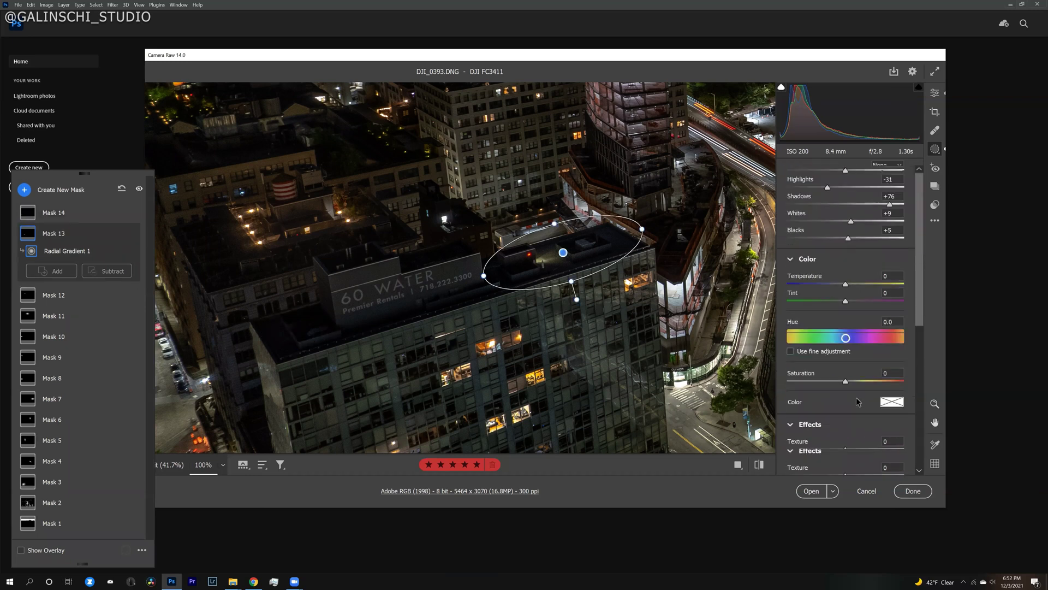
left_click(855, 408)
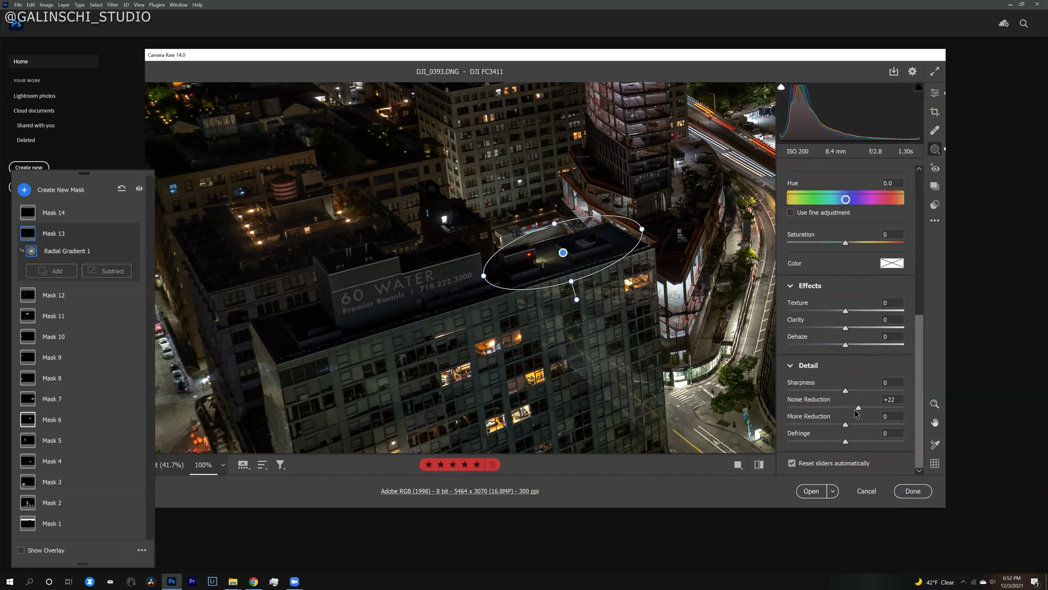
left_click(851, 425)
Check the photo by toggling all masks, and return to the global Edit settings with the whole photo fitted in view.
left_click(139, 189)
left_click(554, 247)
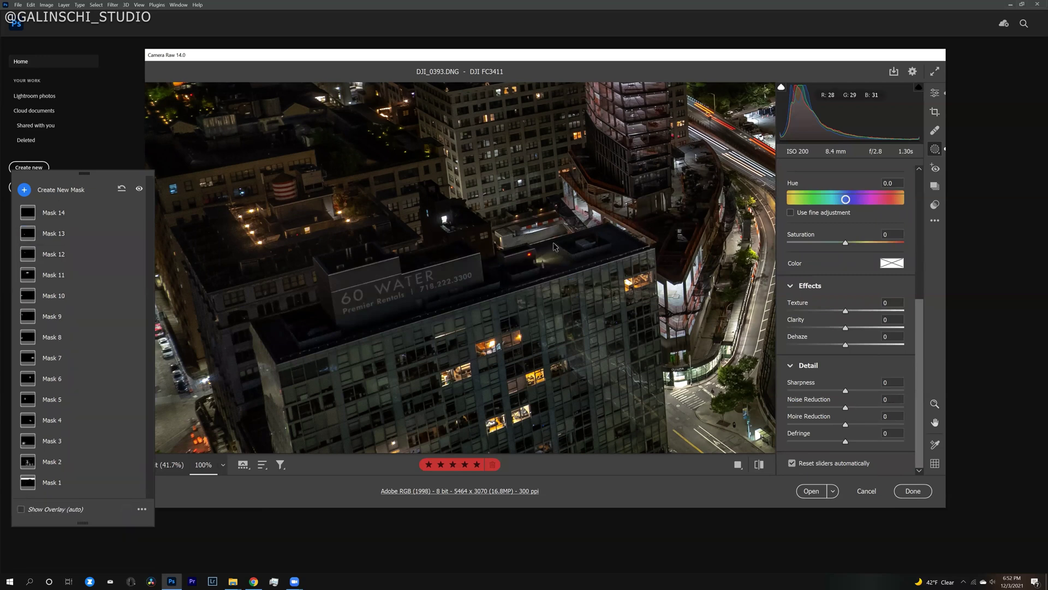
key("e")
right_click(276, 305)
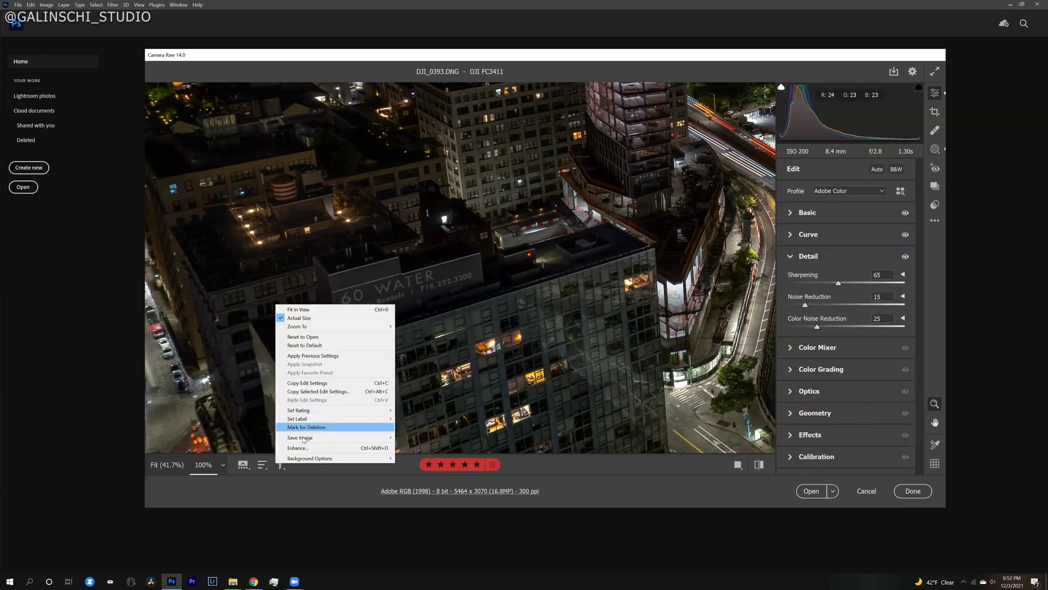
left_click(300, 310)
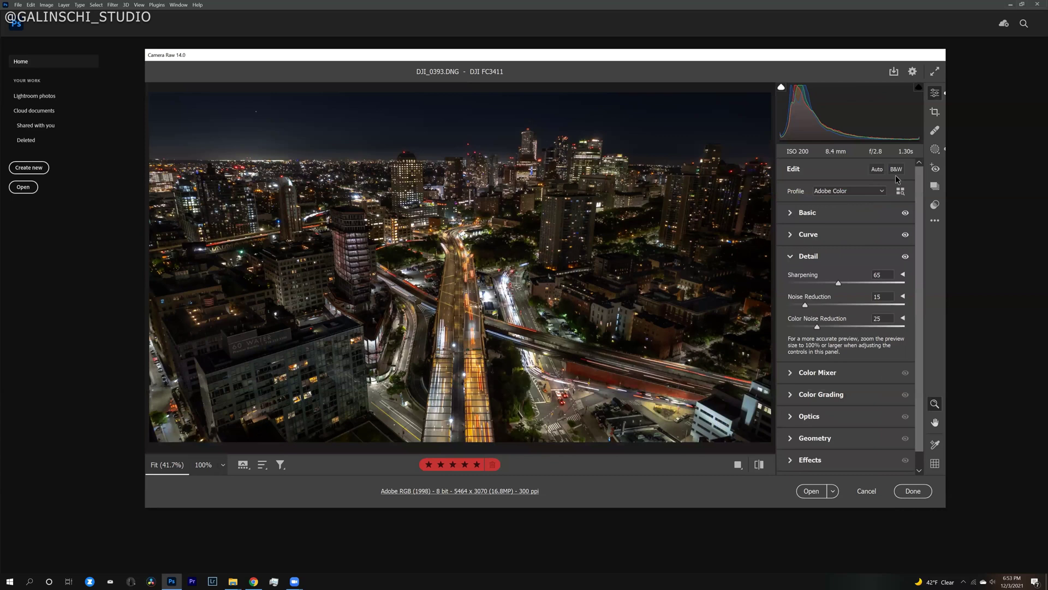
Set the Color Mixer hues to Reds -18, Oranges -5, Yellows -20, Greens +9, Aquas +17, Blues -20, Purples +5 and Magentas +8.
left_click(763, 466)
left_click(758, 465)
left_click(790, 257)
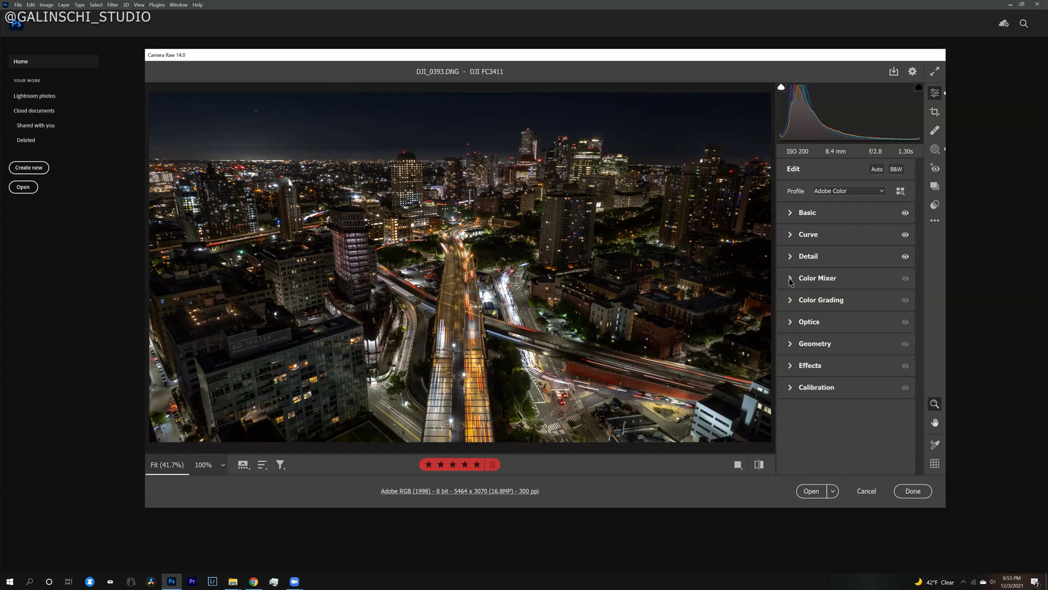
left_click(790, 279)
scroll(842, 304, "down", 3)
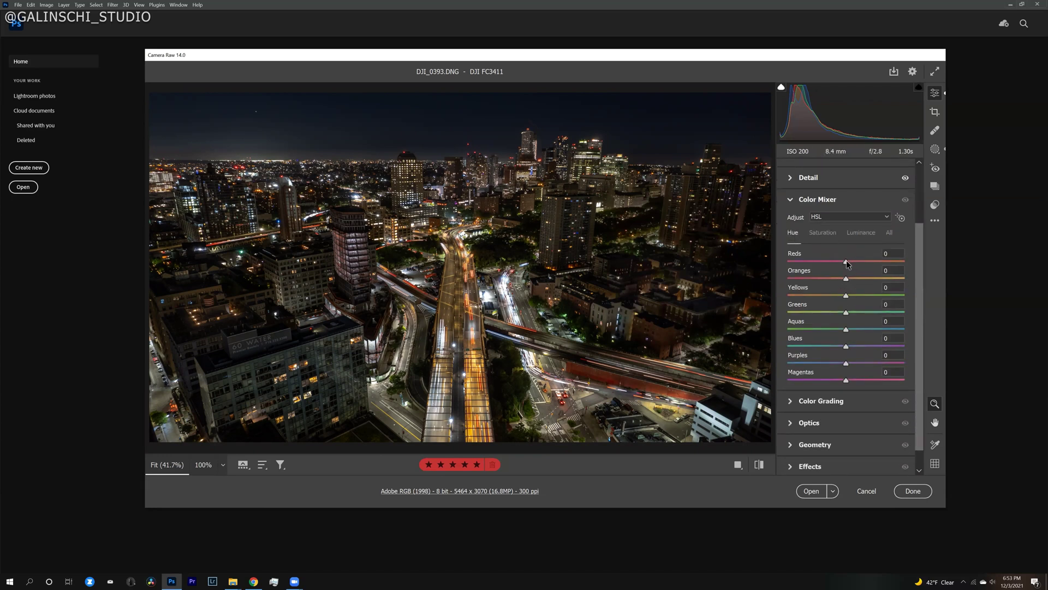
left_click_drag(846, 264, 838, 264)
left_click_drag(820, 280, 834, 280)
left_click_drag(840, 322, 855, 323)
left_click_drag(846, 329, 849, 381)
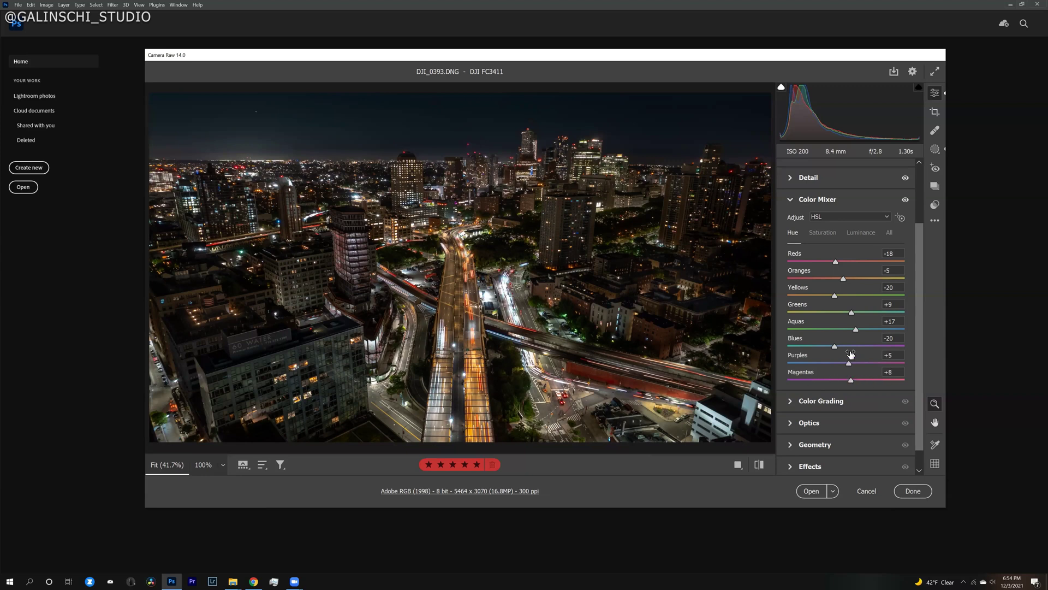
Tint the midtones blue in Color Grading with hue 243, saturation 17 and luminance 26.
scroll(850, 354, "down", 1)
left_click(792, 378)
left_click_drag(847, 306, 845, 307)
left_click_drag(845, 269, 853, 307)
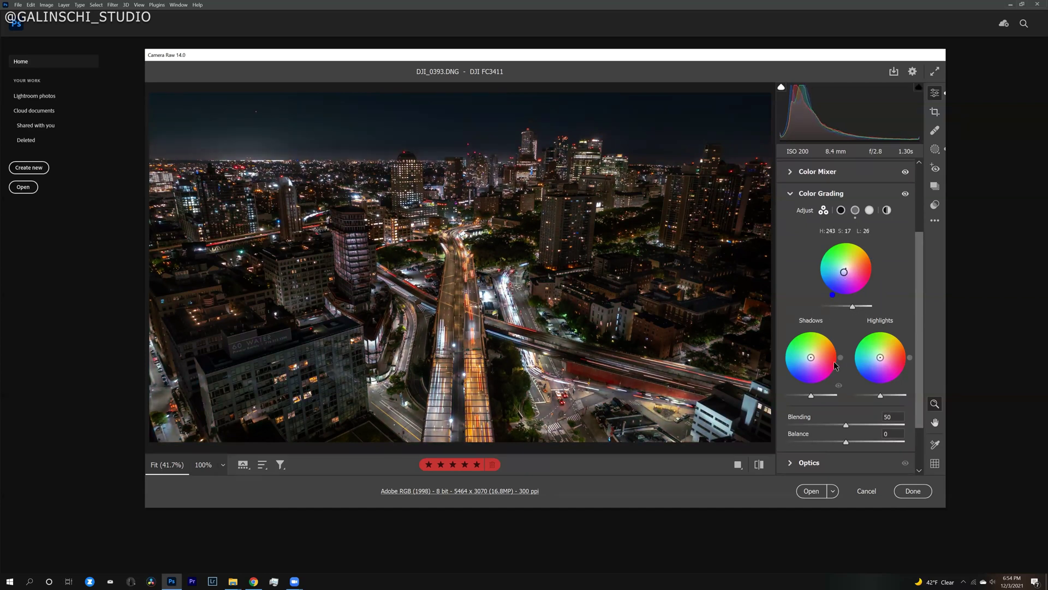
Tint the Color Grading shadows blue with hue 232 and saturation 18, and bring their luminance close to neutral.
scroll(830, 369, "down", 1)
left_click_drag(804, 379, 816, 379)
left_click_drag(811, 339, 809, 343)
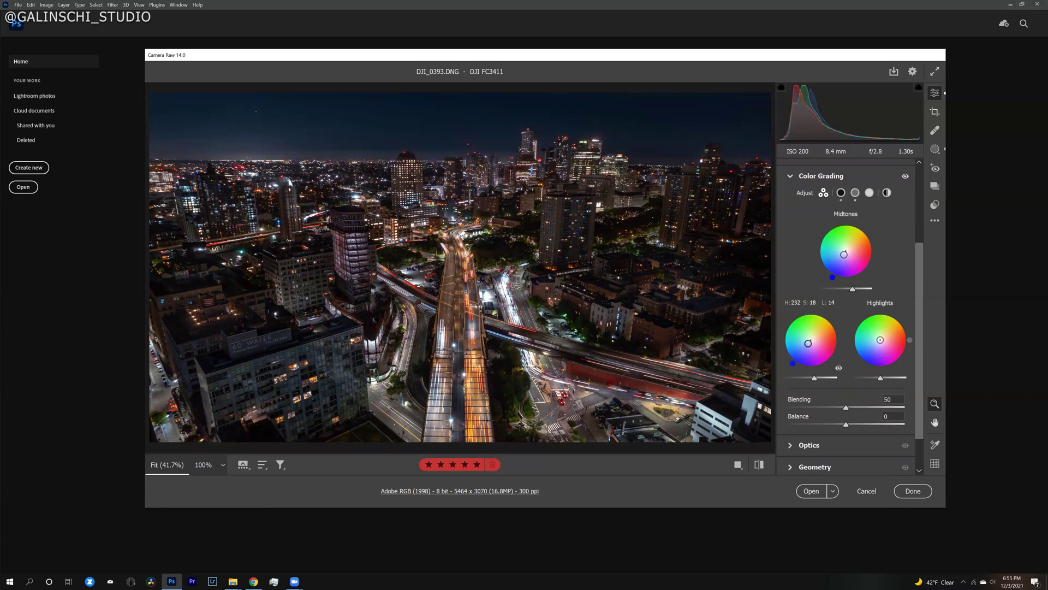
left_click_drag(814, 379, 811, 379)
Slightly raise the luminance of the highlights in Color Grading and adjust their tint.
mouse_move(880, 379)
left_mouse_down()
mouse_move(900, 378)
mouse_move(885, 379)
left_mouse_up()
left_click_drag(881, 339, 867, 378)
scroll(878, 341, "down", 2)
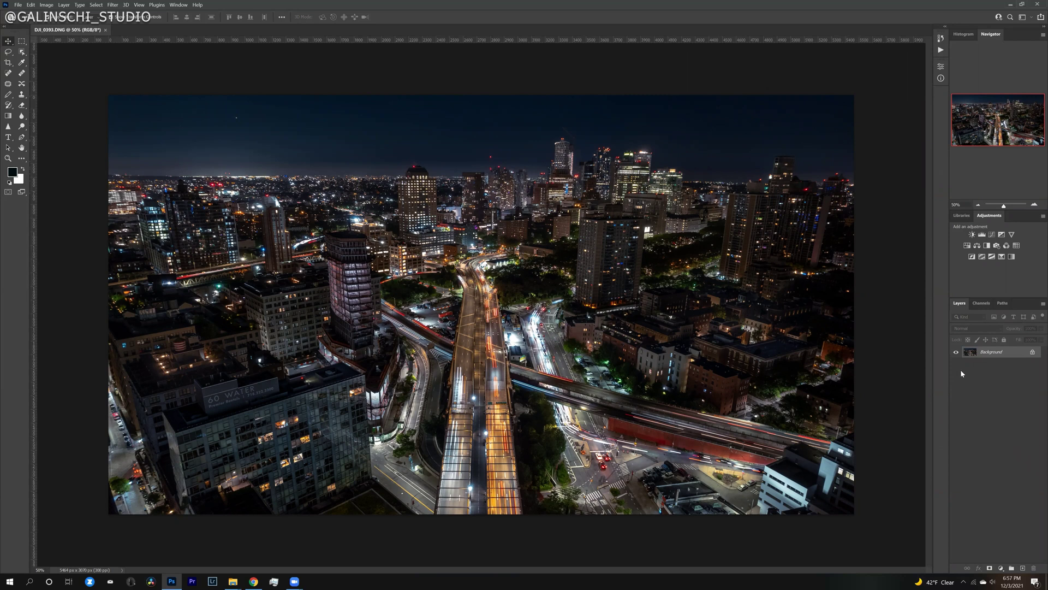
Duplicate the Background layer and set its Selective Color Reds to Cyan -23%, Magenta +7%, Yellow +15% and Black +10%.
left_click_drag(971, 355, 1023, 568)
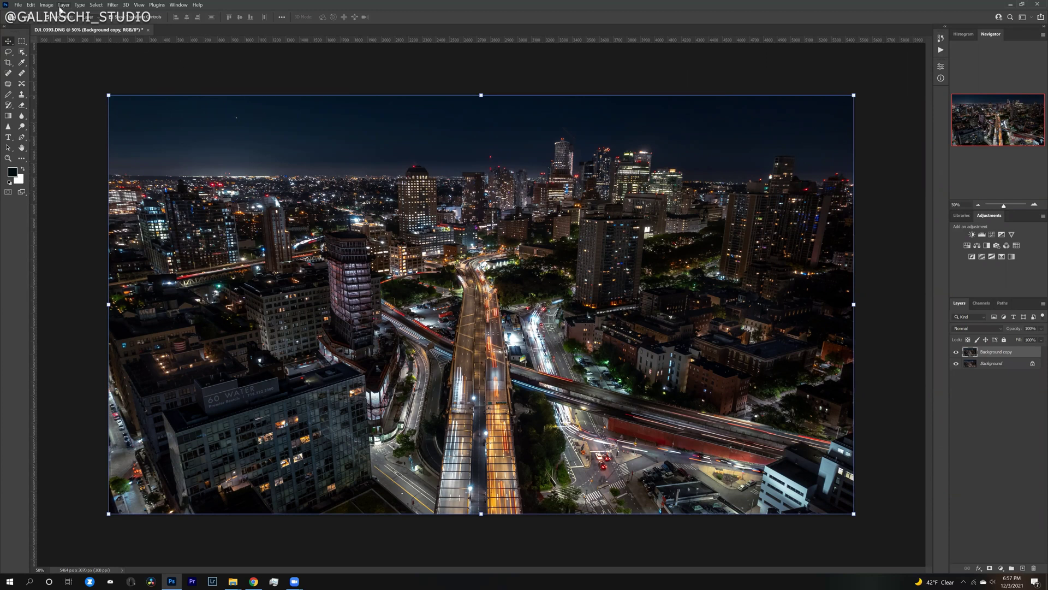
left_click(47, 5)
mouse_move(82, 24)
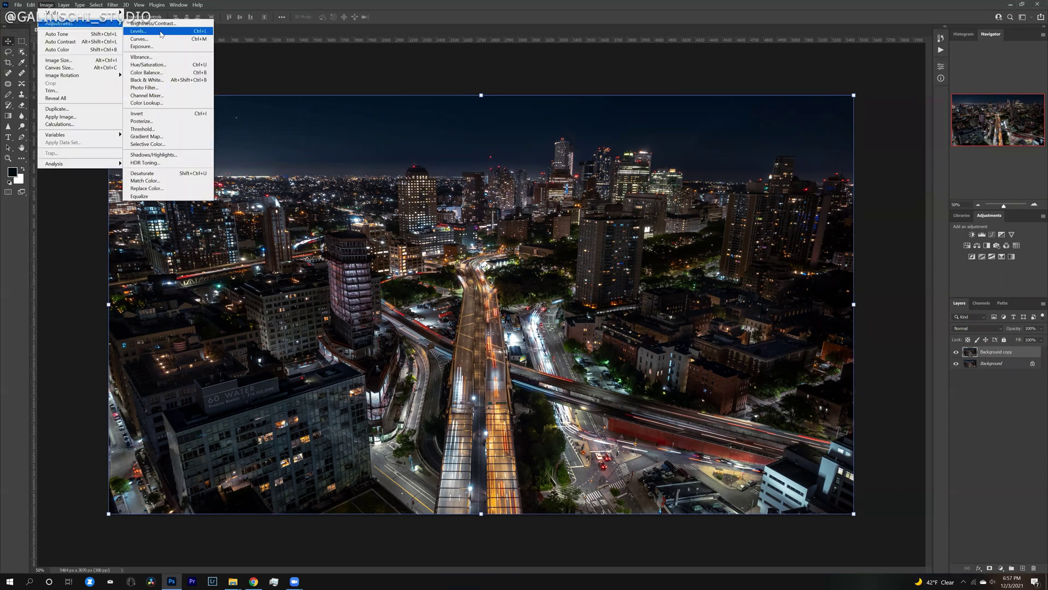
left_click(160, 145)
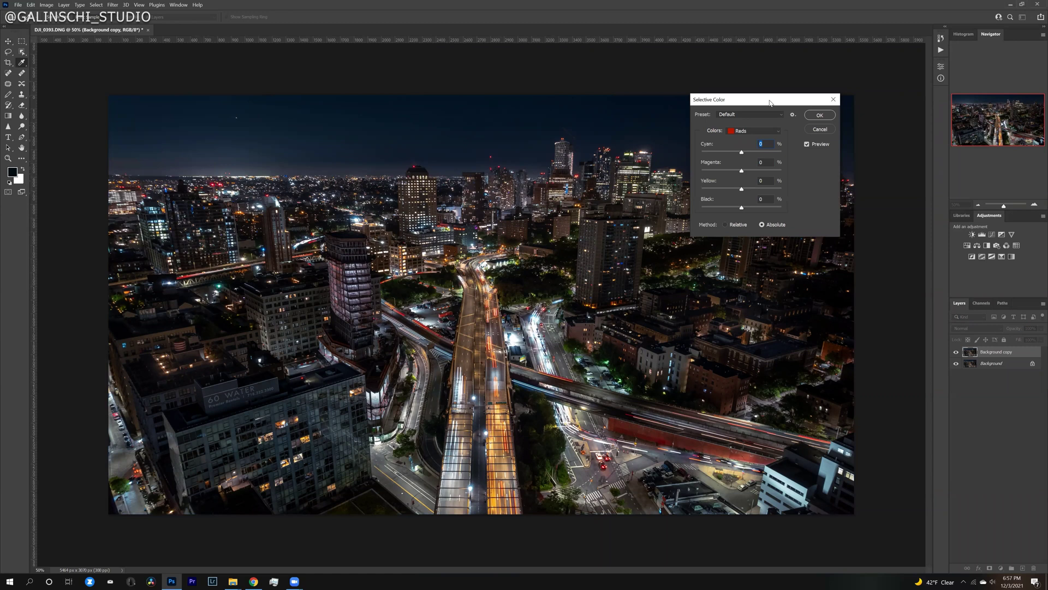
left_click_drag(770, 103, 913, 69)
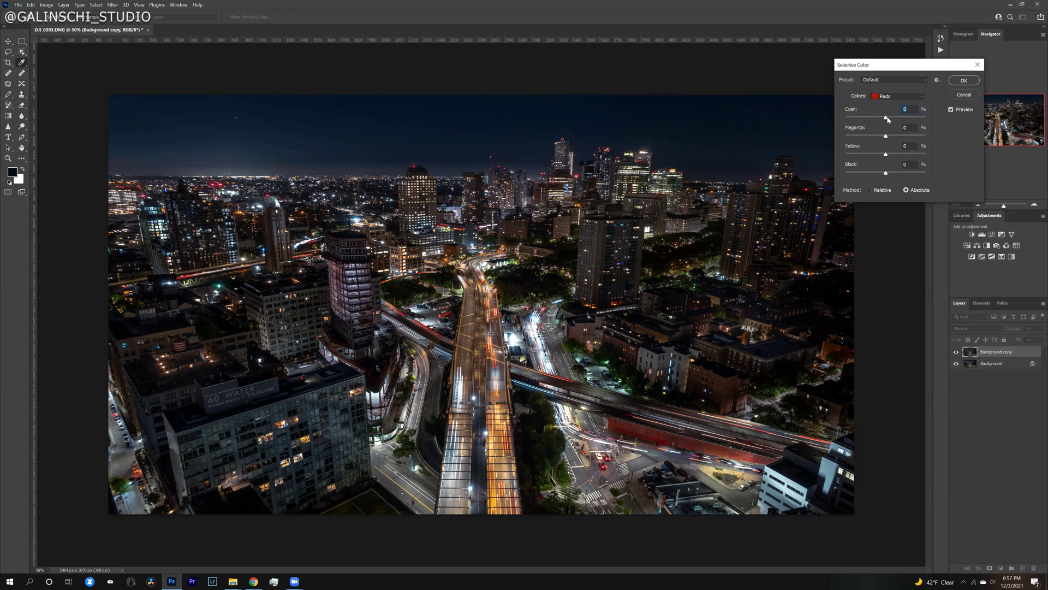
left_click_drag(886, 119, 876, 119)
left_click_drag(887, 138, 898, 160)
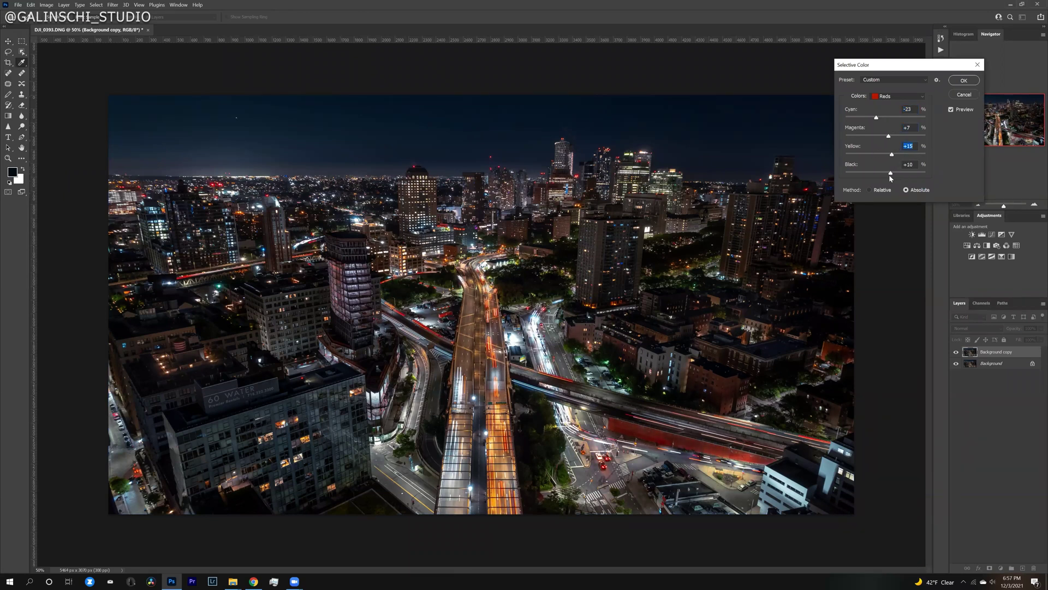
Adjust the ink amounts of the Yellows and the Greens in Selective Color.
left_click(898, 96)
left_click(888, 105)
left_click_drag(885, 118, 875, 174)
left_click(896, 96)
left_click(895, 118)
left_click_drag(885, 118, 884, 173)
Set the Selective Color Cyans to Cyan +17%, Magenta +4%, Yellow -9% and Black +36%.
left_click(898, 96)
left_click(888, 105)
left_click_drag(851, 124, 901, 175)
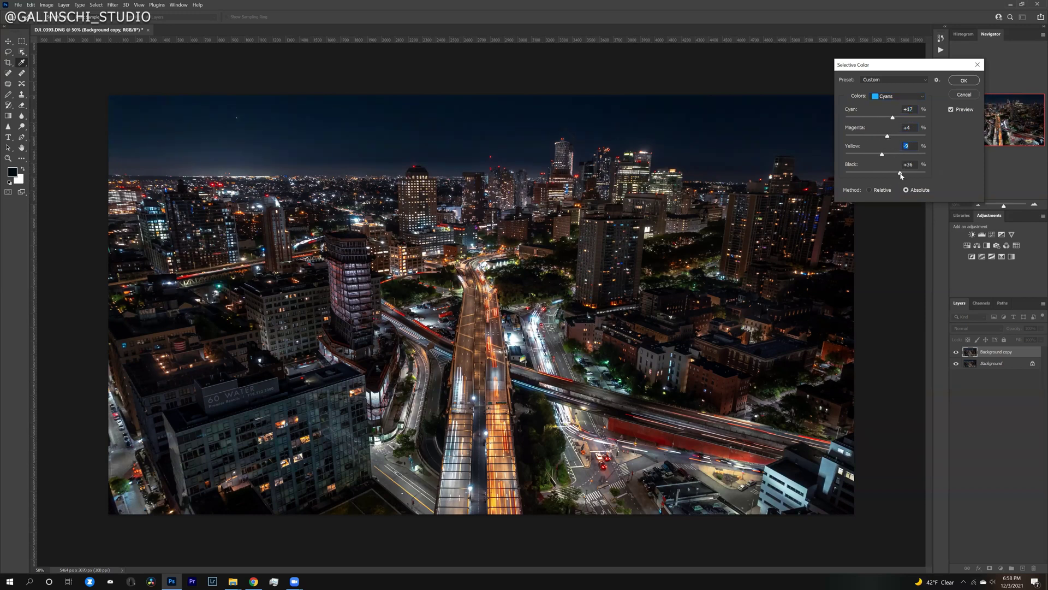
Adjust the ink amounts of the Blues, slightly reducing Black, and of the Magentas in Selective Color.
left_click(899, 97)
left_click(876, 121)
left_click_drag(894, 123, 881, 156)
left_click_drag(886, 173, 884, 175)
left_click(898, 96)
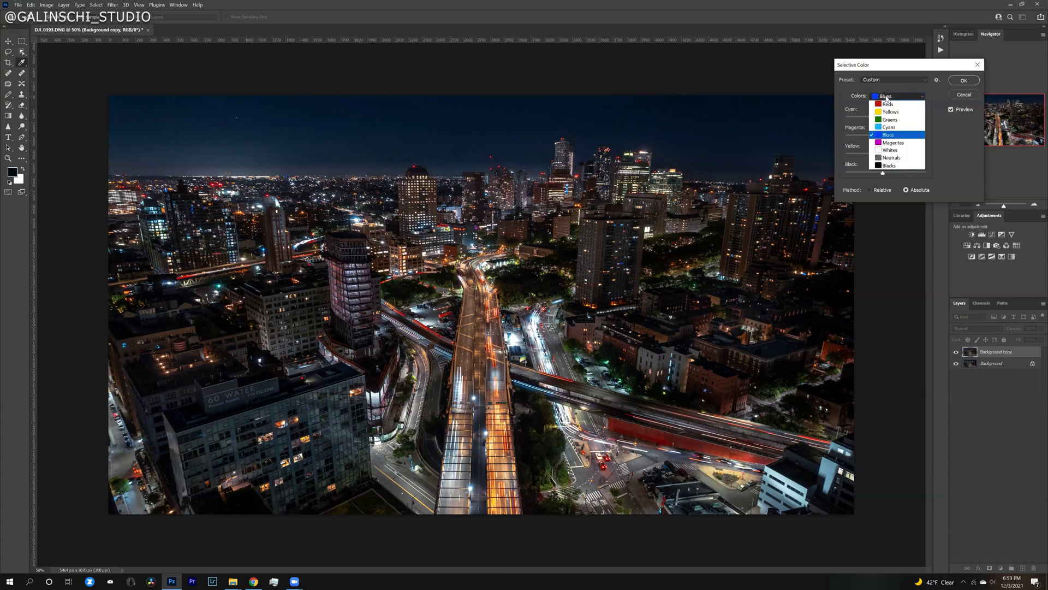
left_click(888, 140)
left_click_drag(888, 131, 879, 175)
Set the Selective Color Neutrals to Cyan +3% and Magenta +2%, and fine-tune their Yellow and Black.
left_click(890, 96)
left_click(890, 158)
left_click_drag(889, 120, 889, 120)
left_click_drag(886, 137, 887, 138)
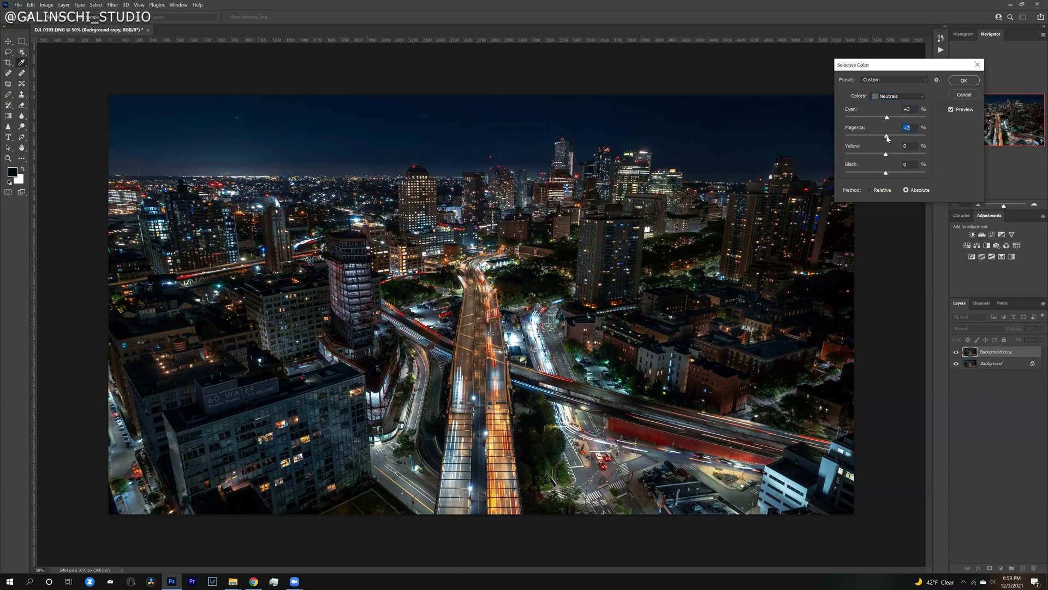
left_click(887, 156)
left_click_drag(886, 173, 885, 175)
Fine-tune the Whites in Selective Color and compare the photo with and without the adjustment.
left_click(898, 96)
left_click(894, 142)
left_click(898, 96)
left_click(893, 152)
left_click_drag(886, 136, 887, 173)
left_click(890, 100)
left_click(880, 110)
left_click(952, 109)
left_click(952, 109)
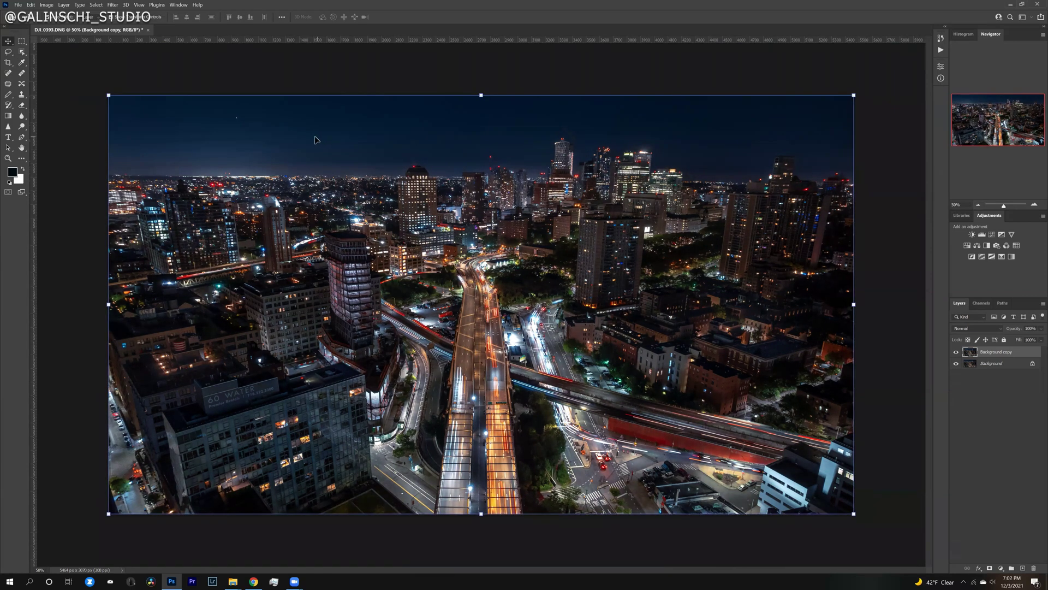
left_click(69, 4)
mouse_move(47, 5)
mouse_move(76, 23)
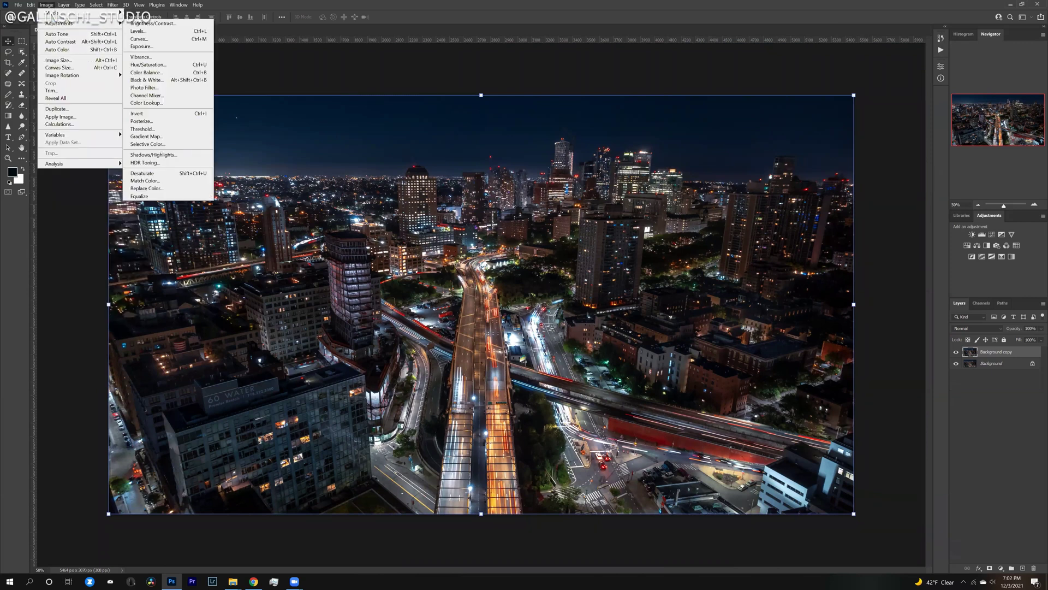
left_click(140, 31)
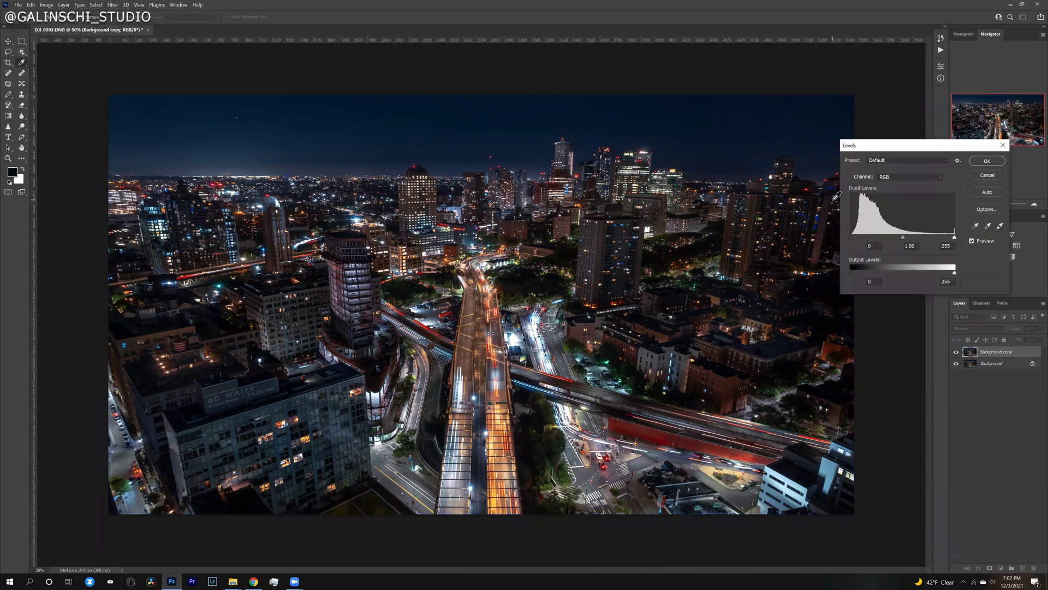
left_click_drag(906, 240, 855, 238)
left_click_drag(954, 238, 899, 237)
left_click(979, 241)
left_click(979, 241)
left_click(979, 241)
left_click(988, 175)
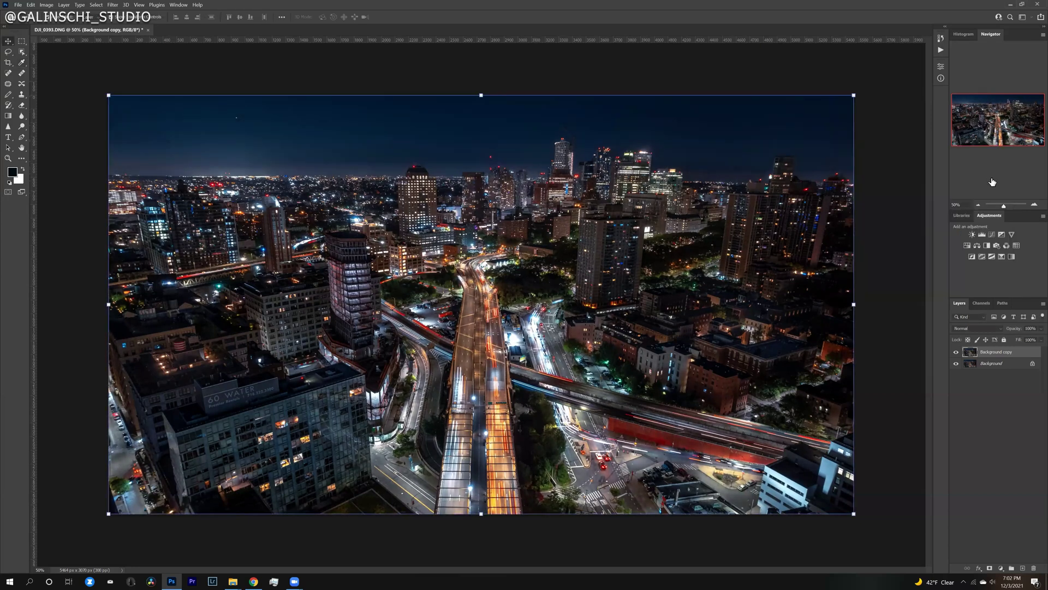
Start a Shadows/Highlights adjustment on the duplicated layer with a Shadows Amount of 0% and a Highlights Amount of 10%.
left_click(44, 5)
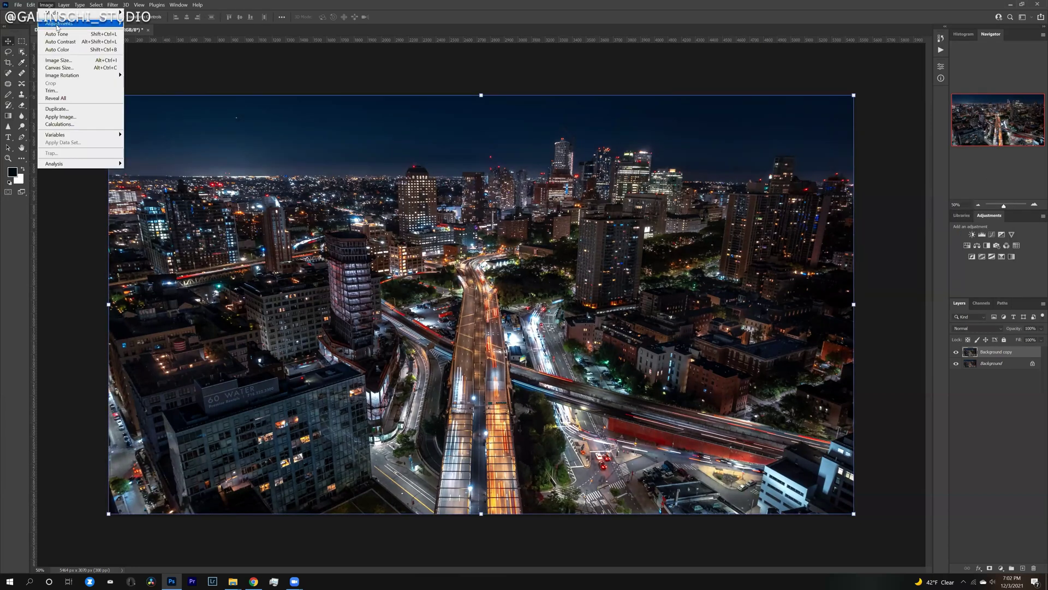
mouse_move(57, 27)
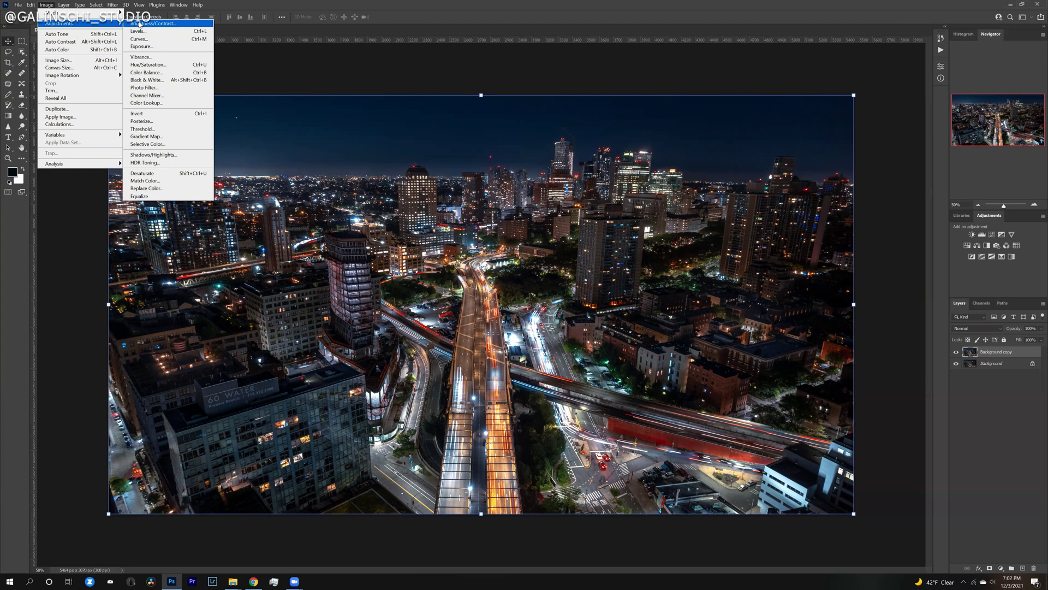
left_click(164, 158)
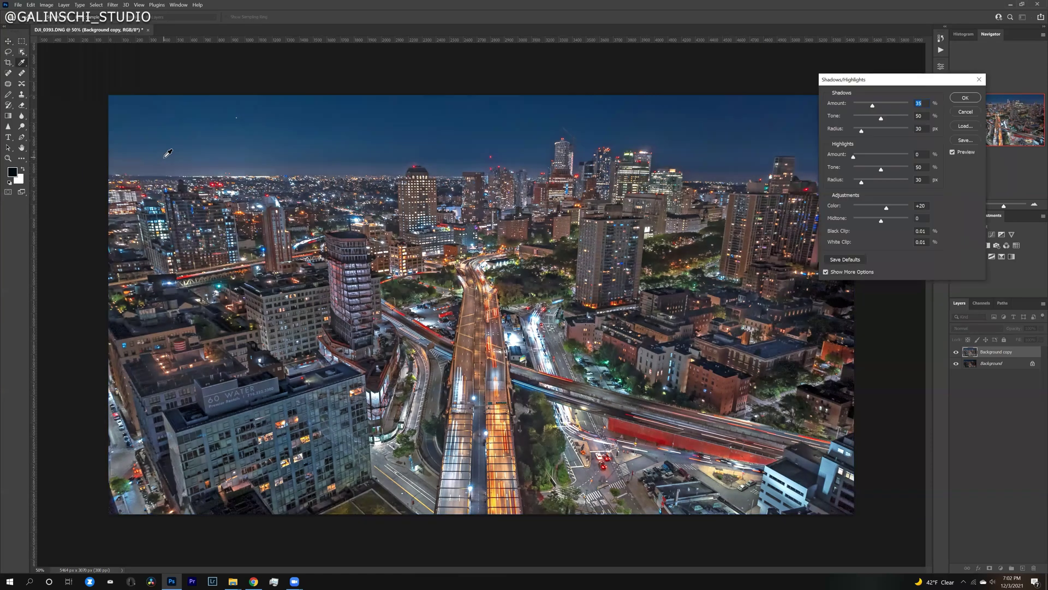
left_click_drag(869, 106, 853, 106)
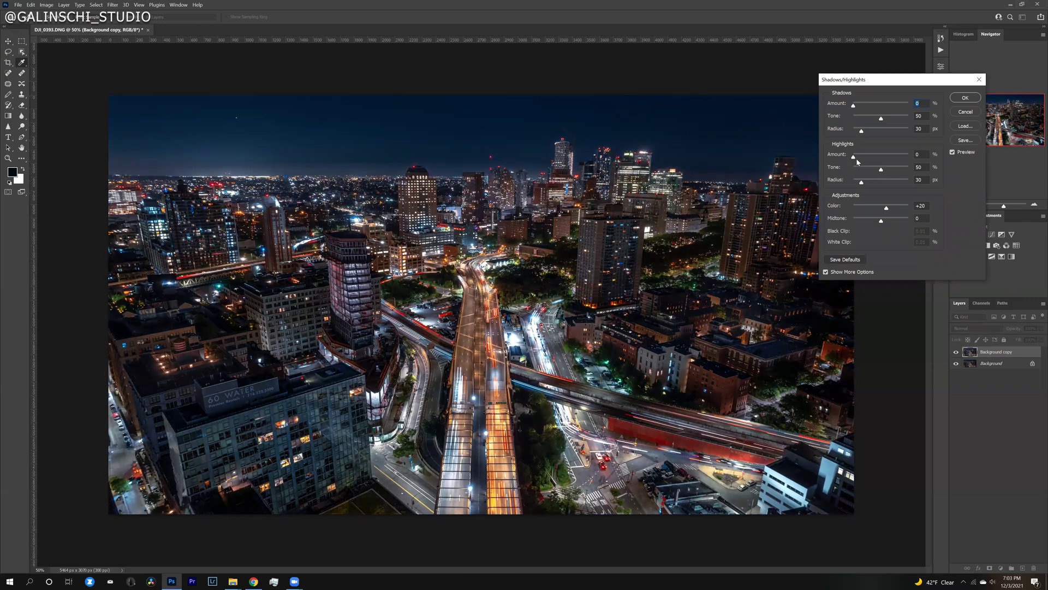
mouse_move(854, 161)
left_mouse_down()
mouse_move(908, 160)
mouse_move(859, 165)
left_mouse_up()
Compare the photo with and without Shadows/Highlights, enter 5 as the revised value, and apply the adjustment.
left_click(953, 152)
left_click(953, 152)
left_click(953, 152)
left_click(953, 152)
left_click(953, 153)
left_click(953, 152)
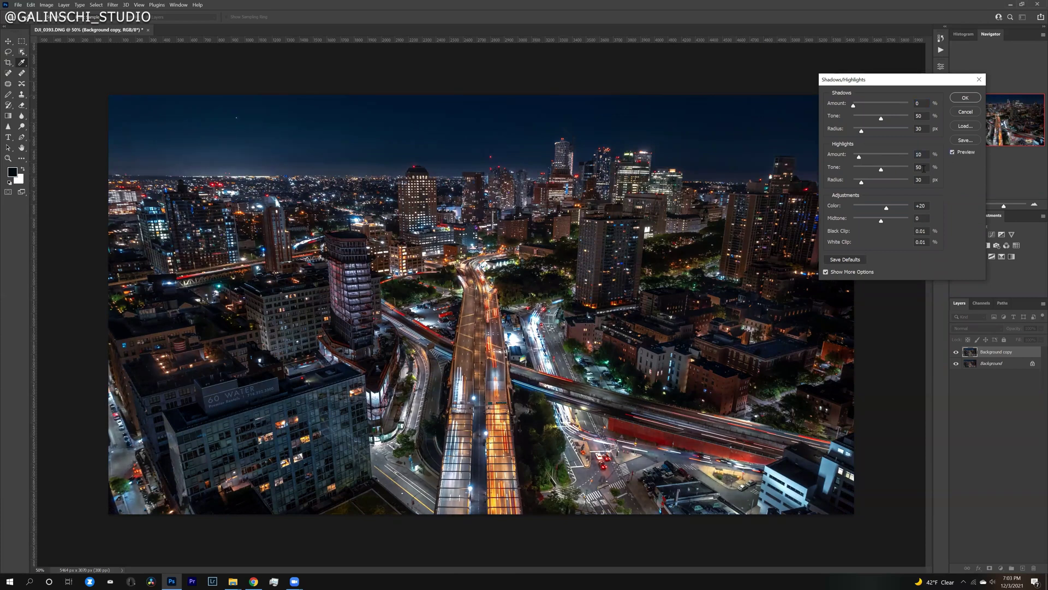
type("5")
left_click(953, 152)
left_click(953, 153)
left_click(965, 99)
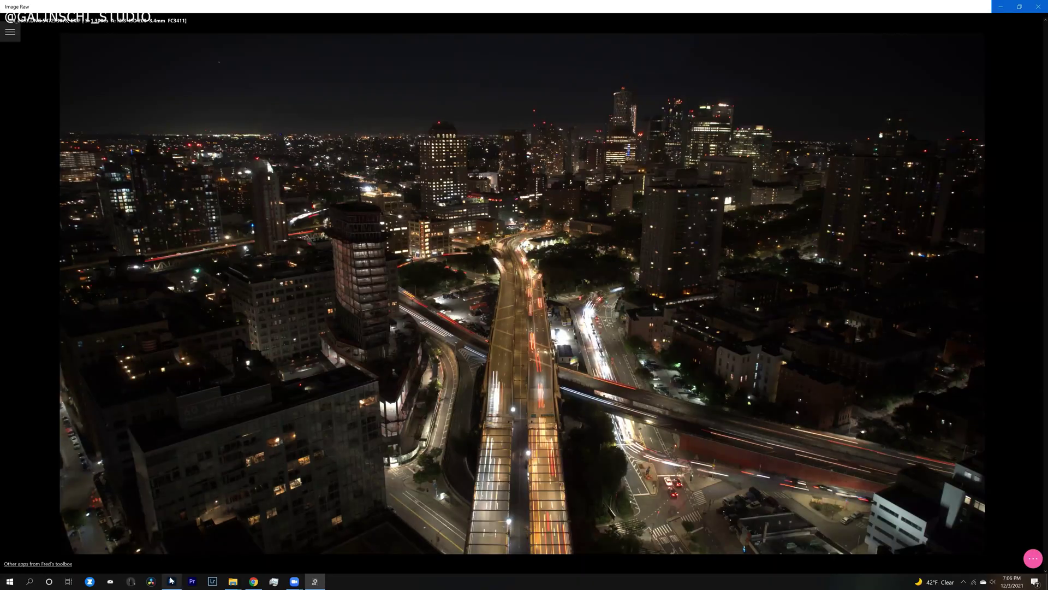
Compare the finished edit in Photoshop with the unedited raw photo in the Image Raw viewer.
left_click(172, 580)
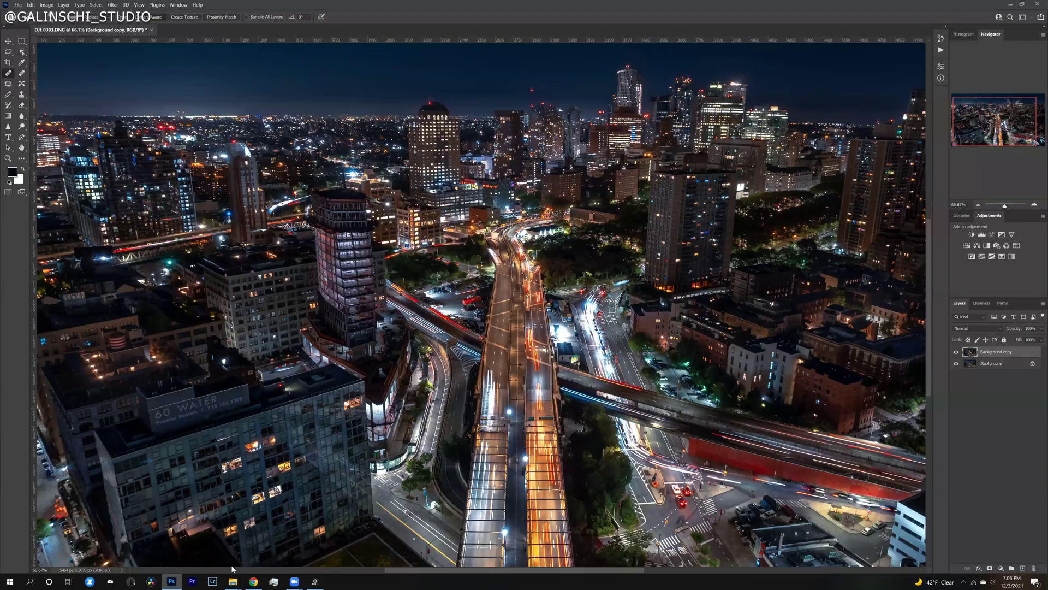
left_click(315, 580)
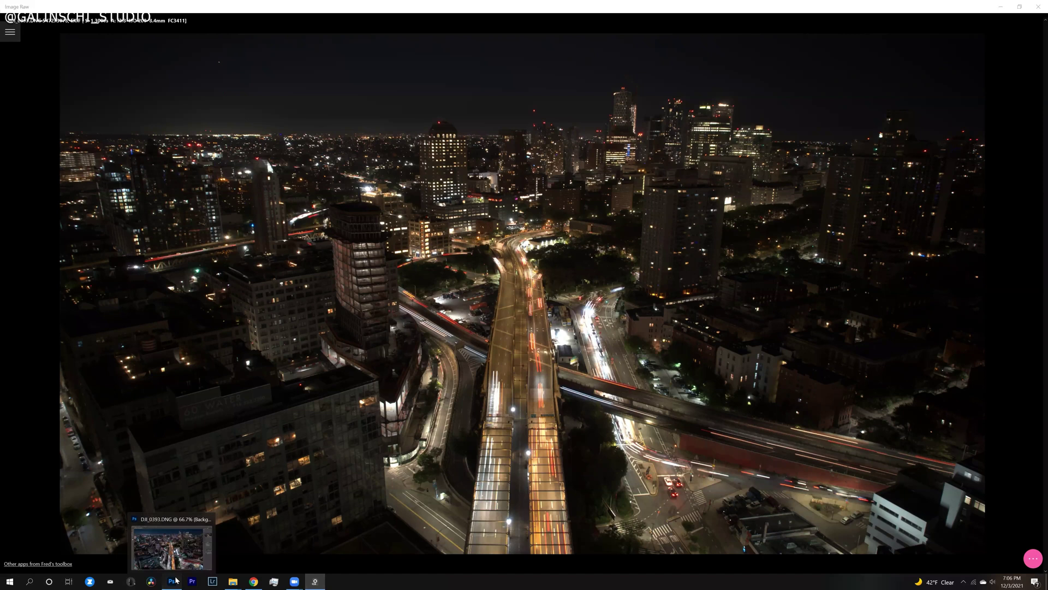
left_click(174, 581)
left_click(315, 580)
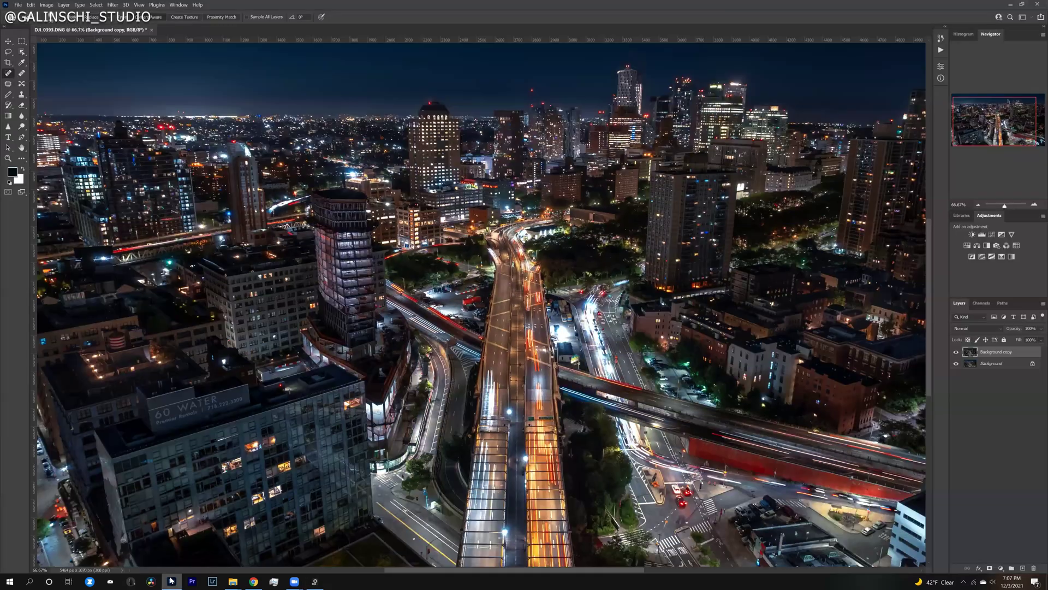
left_click(172, 581)
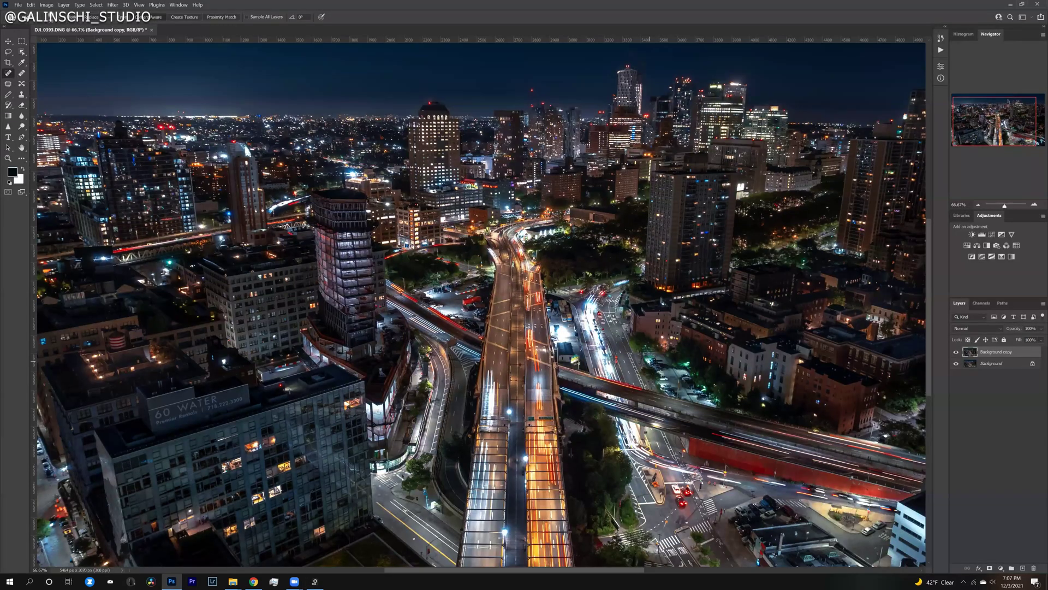